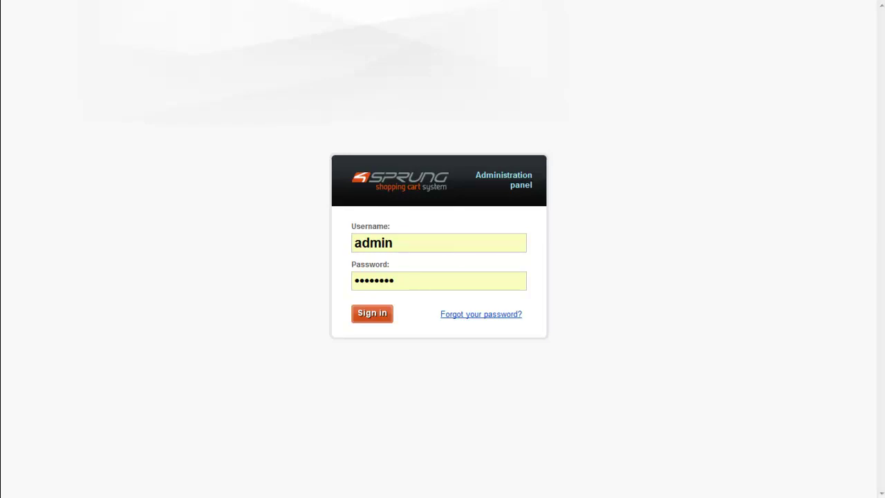
Sign in to the administration panel and start a new newsletter from the marketing newsletters.
left_click(379, 316)
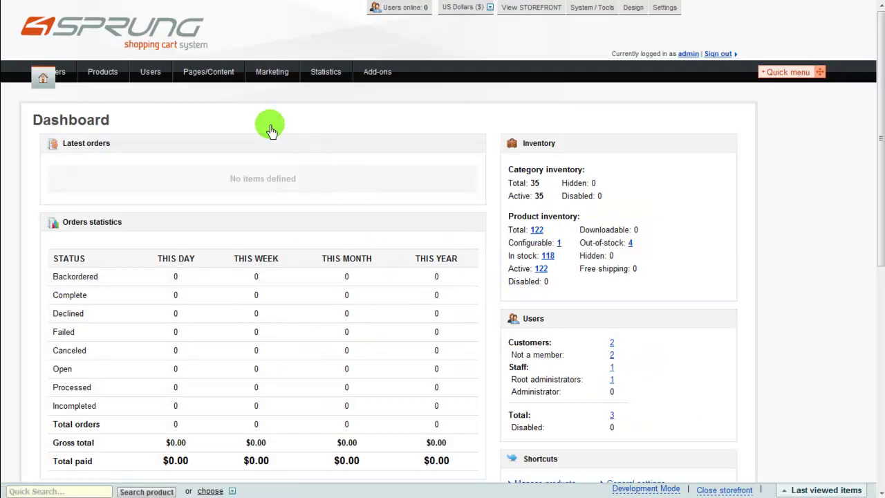
mouse_move(272, 72)
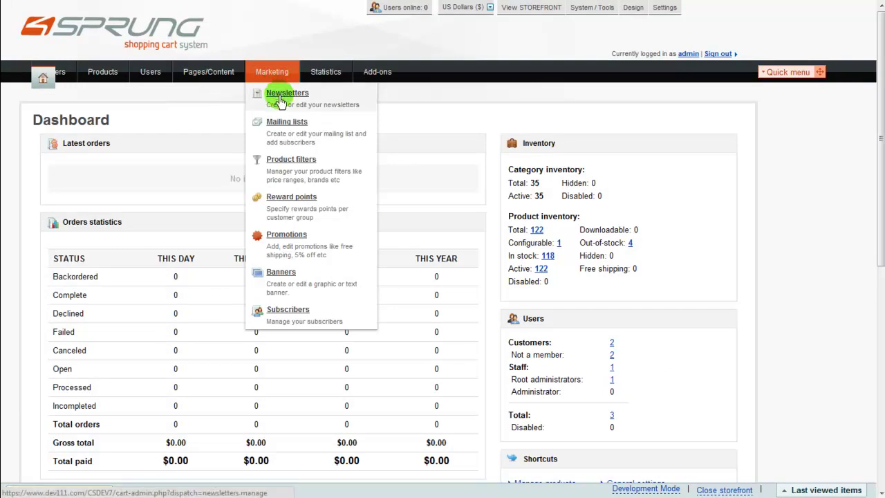
left_click(280, 98)
left_click(628, 131)
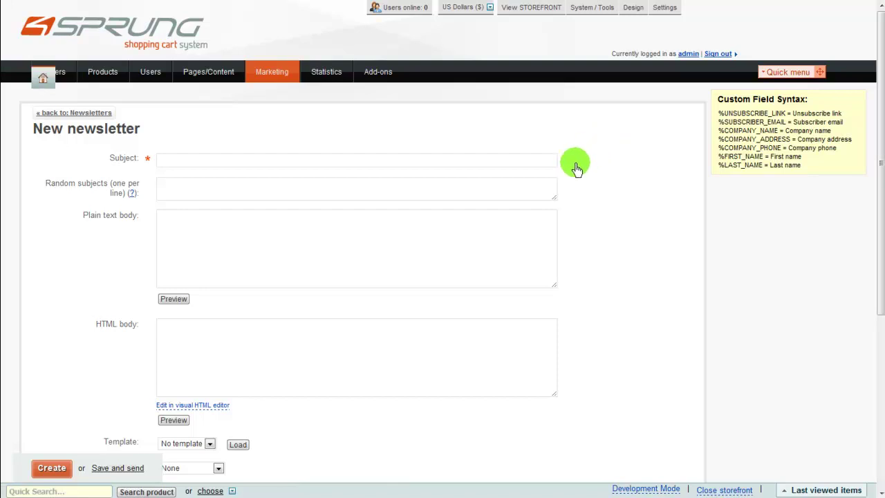
Enter "30% Discount On Your Next Purchase" as the newsletter's subject.
left_click(170, 166)
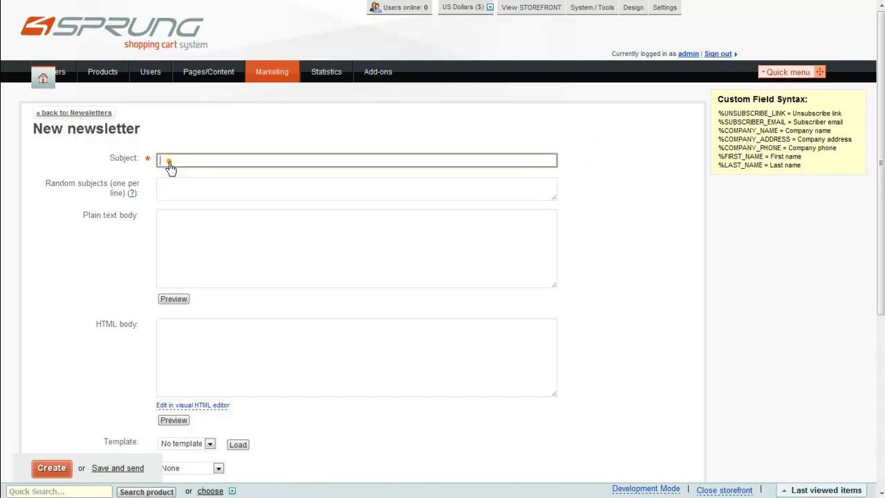
type("3")
left_click(178, 172)
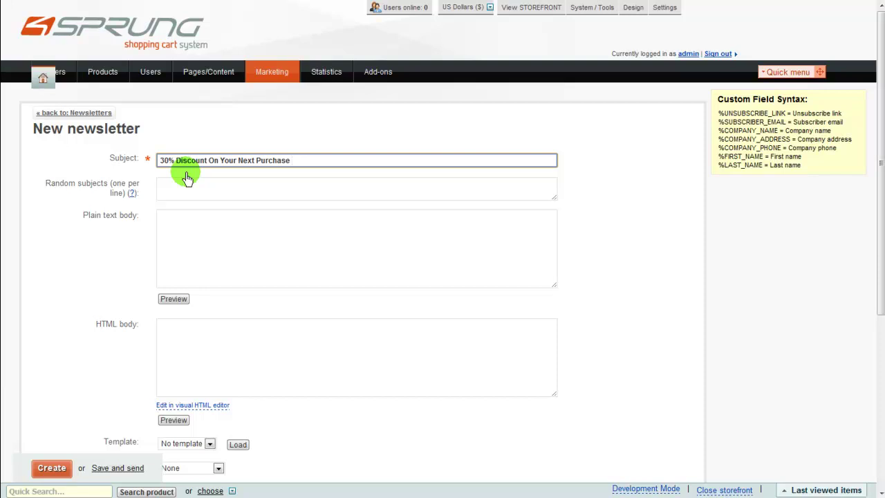
Examine the newsletter's random subjects, plain text body and HTML body fields.
left_click(190, 191)
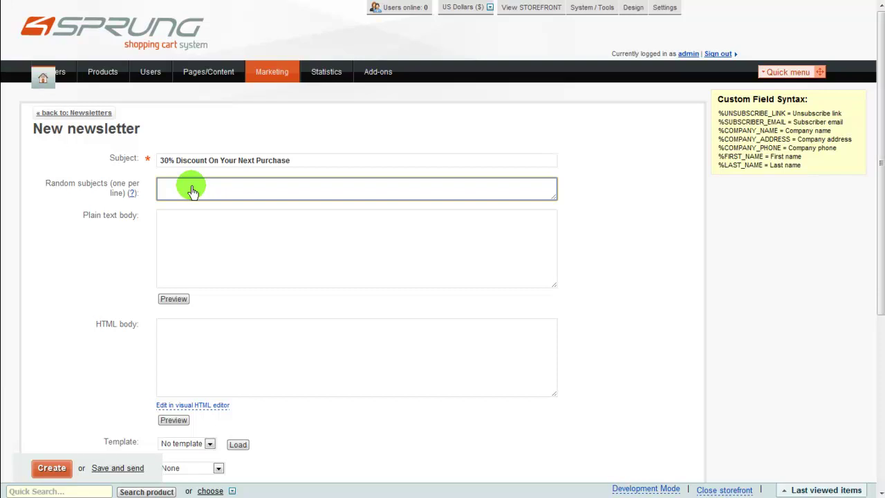
left_click(197, 235)
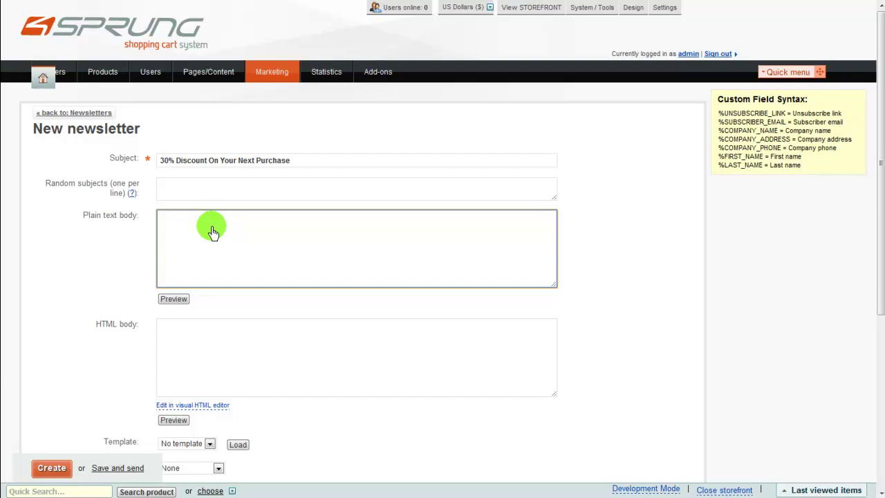
left_click(211, 331)
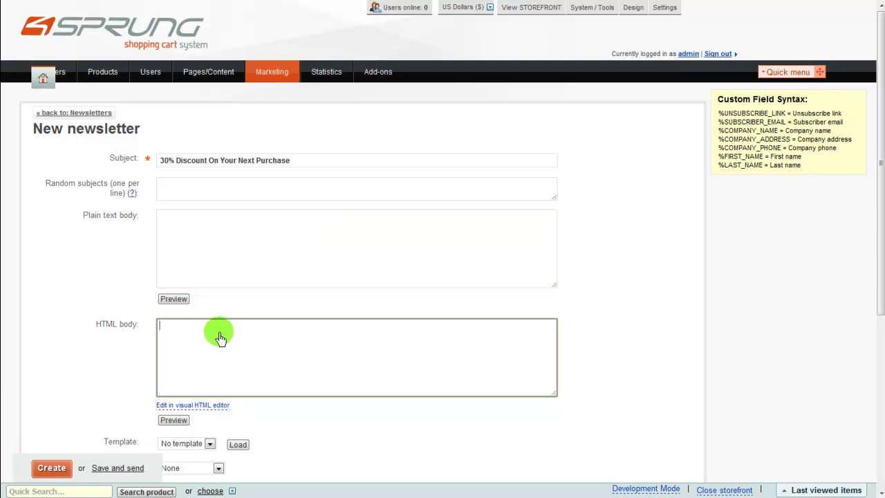
left_click(271, 253)
left_click(244, 343)
left_click(257, 272)
left_click(243, 337)
left_click(247, 339)
right_click(250, 341)
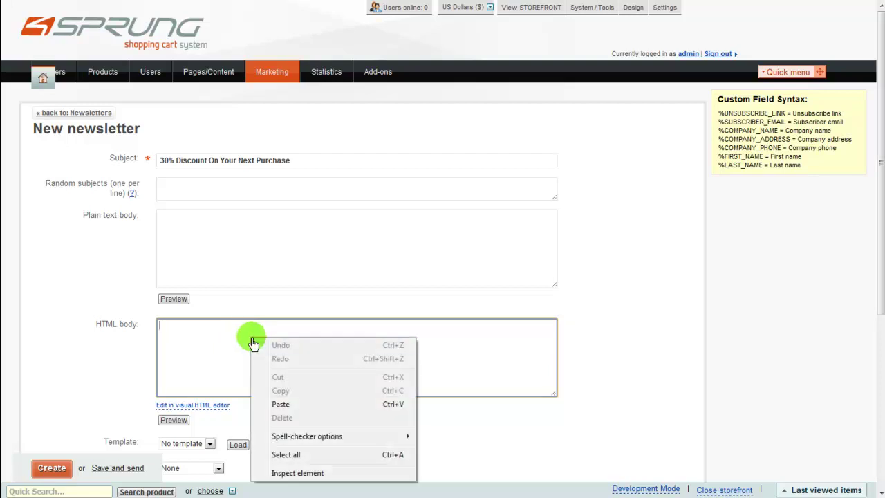
left_click(217, 351)
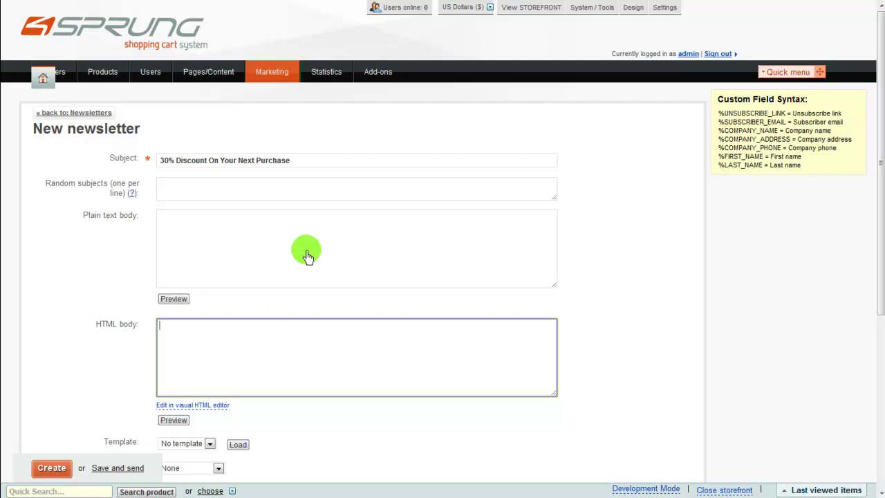
left_click(264, 351)
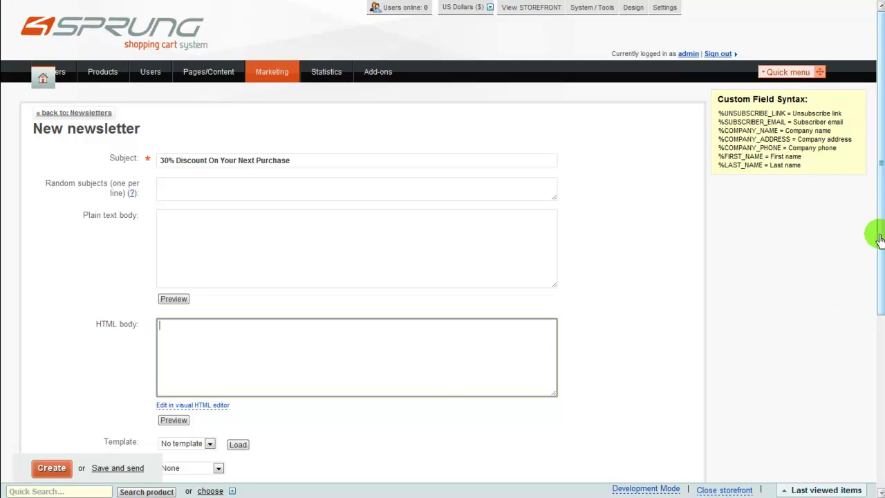
Try Template1 as the newsletter's template and revert the choice to No template.
left_click_drag(880, 238, 879, 352)
left_click(107, 269)
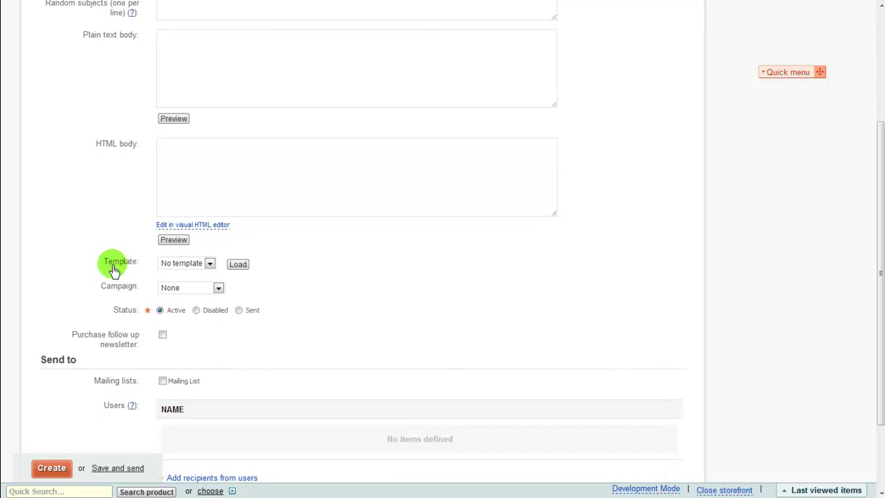
left_click(207, 263)
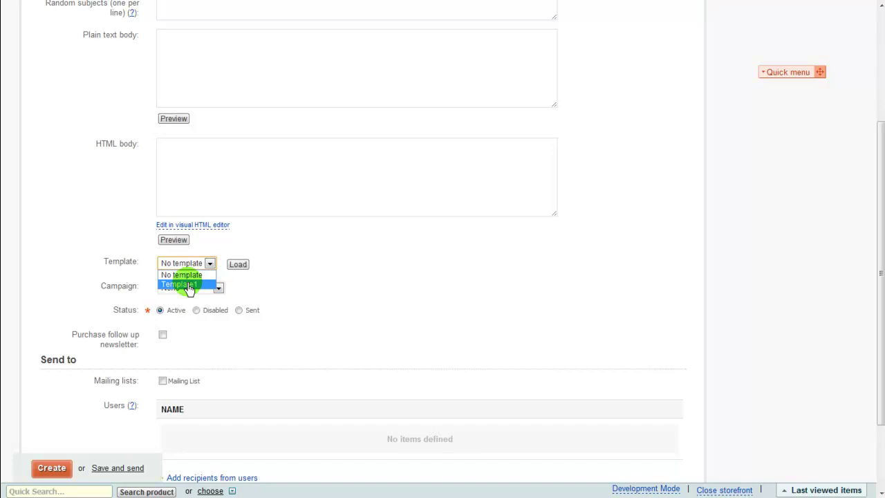
left_click(189, 285)
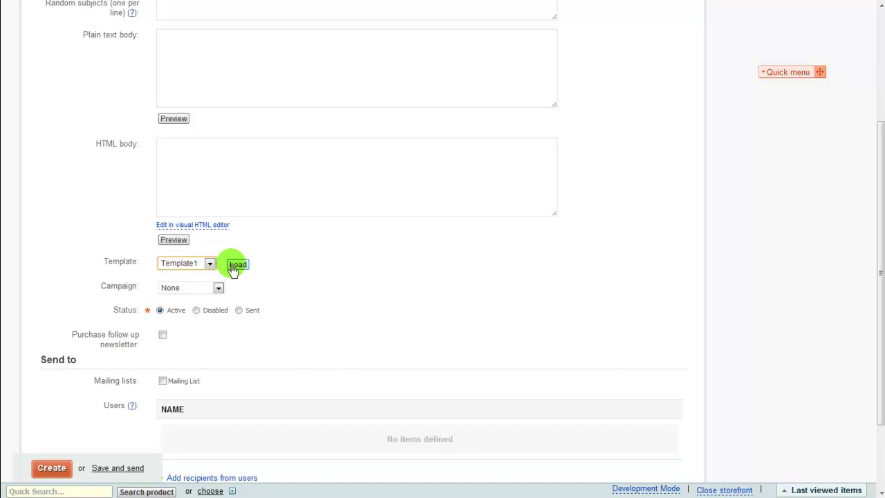
left_click(209, 265)
left_click(208, 275)
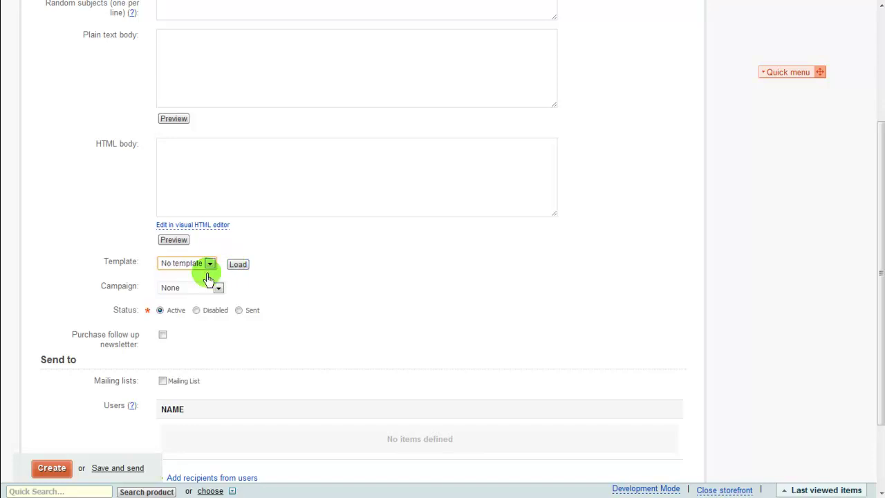
Assign the newsletter to the Monthly Promo campaign and set its status to Active.
left_click(124, 289)
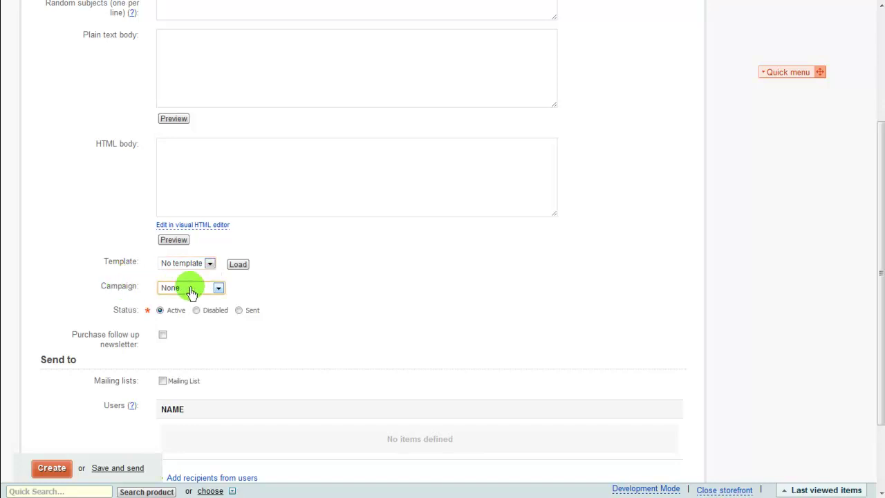
left_click(219, 289)
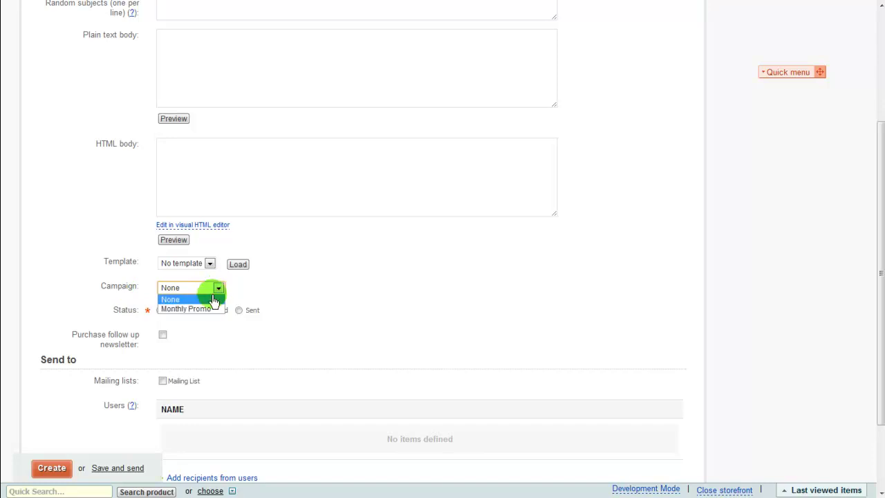
left_click(206, 308)
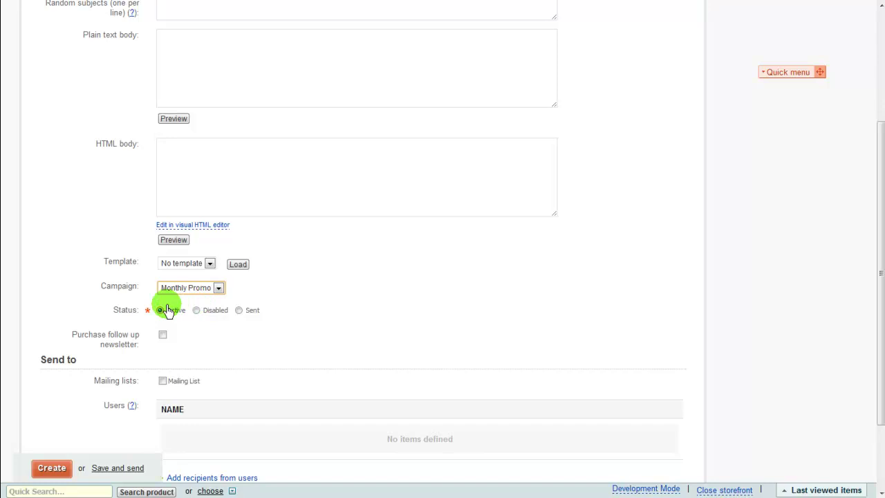
left_click(121, 311)
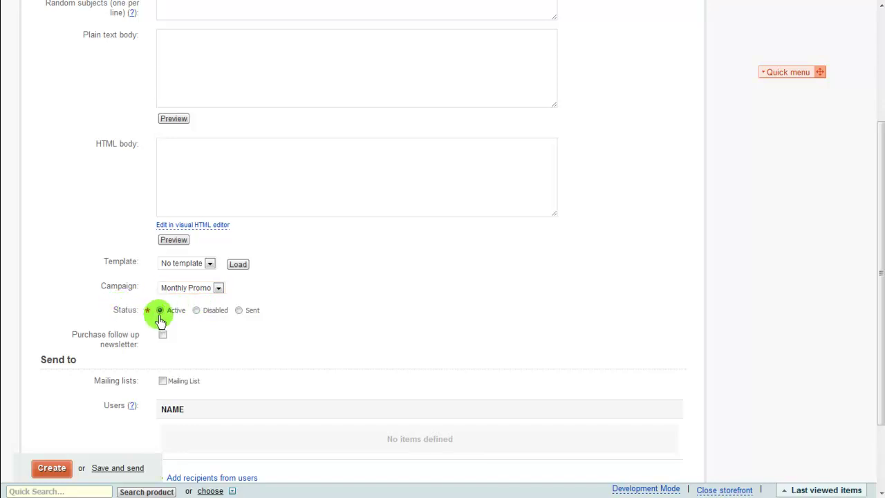
left_click(196, 312)
left_click(238, 311)
left_click(161, 311)
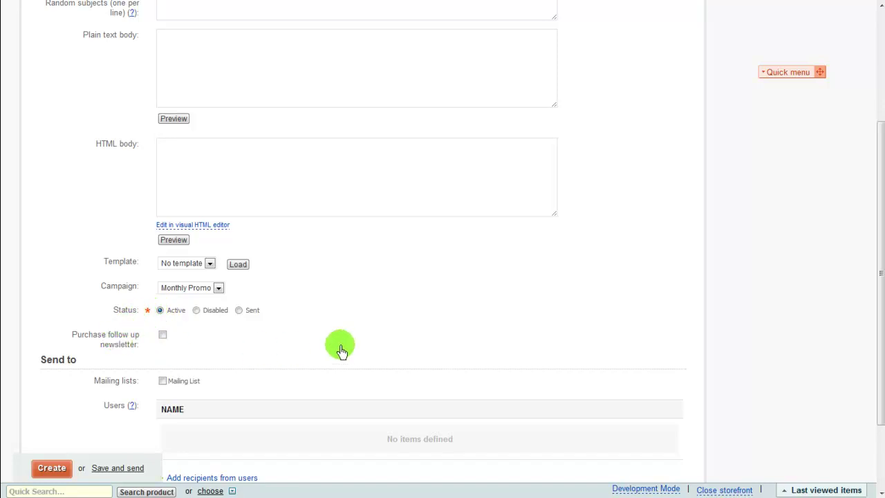
Mark the newsletter as a purchase follow up newsletter.
left_click_drag(876, 282, 874, 353)
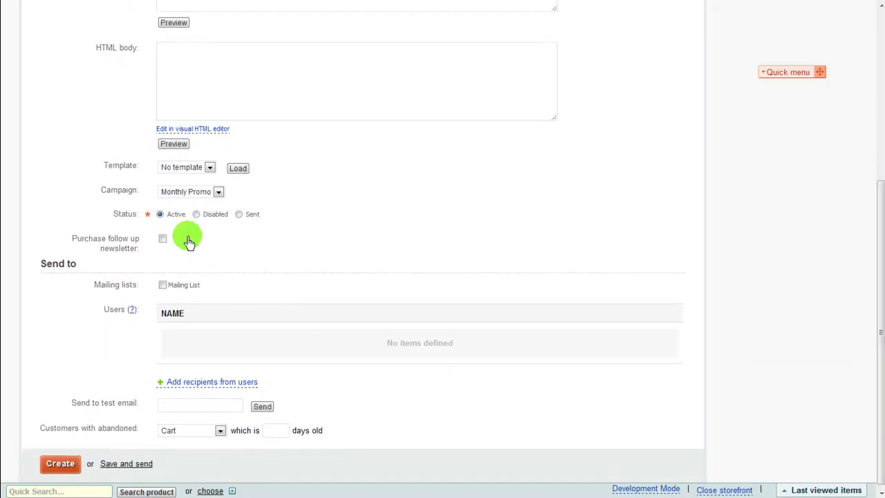
left_click(161, 239)
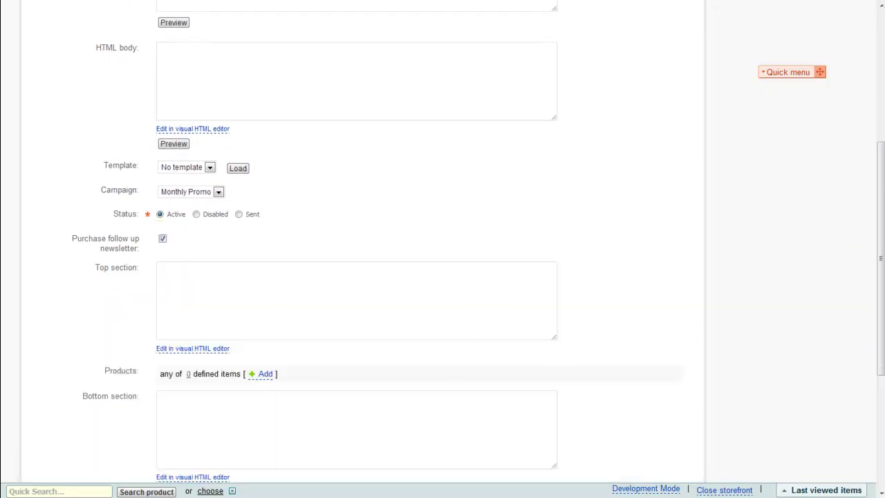
left_click_drag(879, 233, 876, 279)
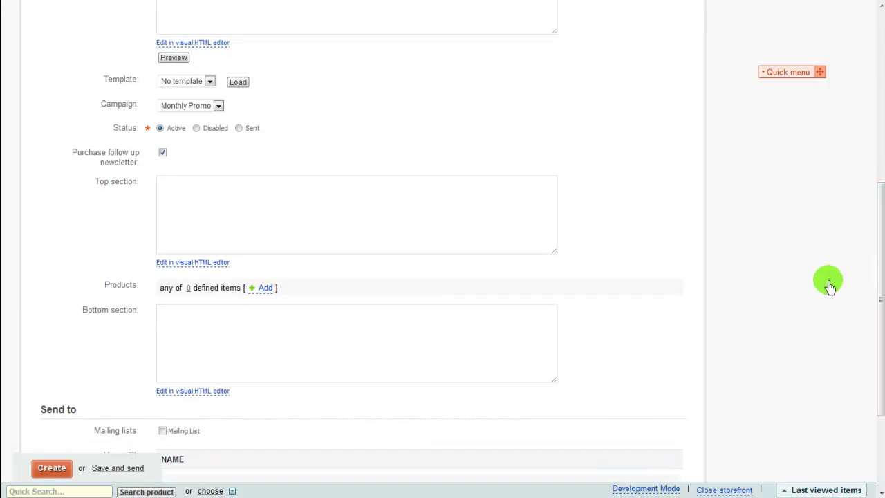
Try inserting HTML image code for addons/purchase_followup/redhead2.jpg in the top section, and undo the insertion.
left_click(178, 197)
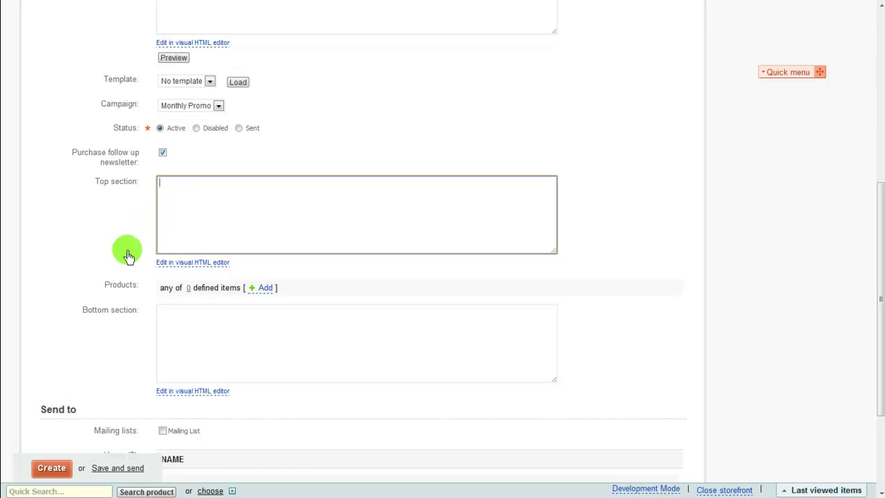
left_click(119, 282)
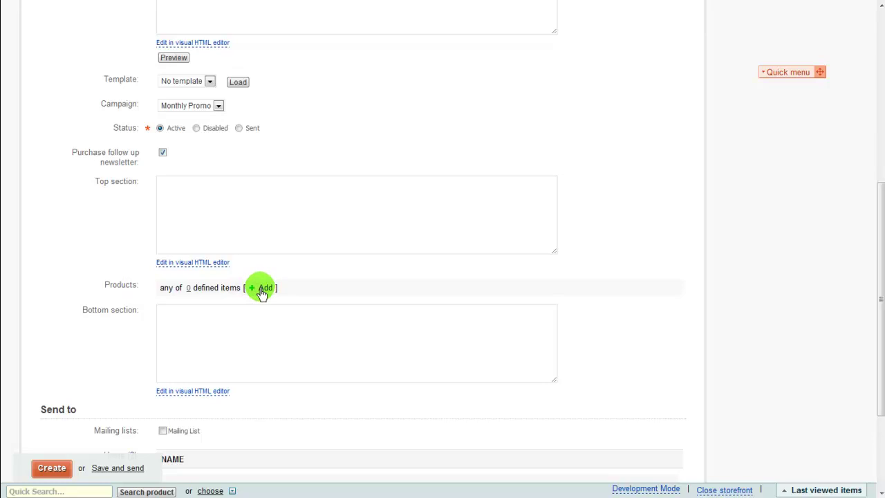
left_click(221, 327)
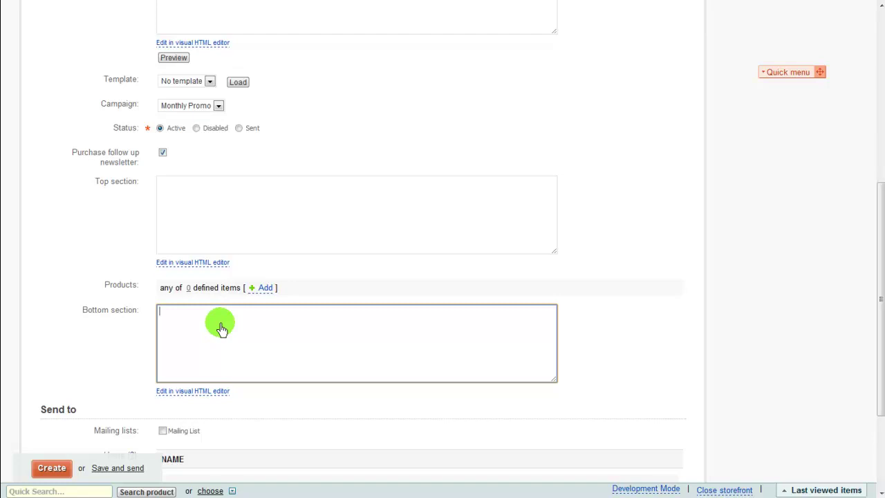
left_click(173, 196)
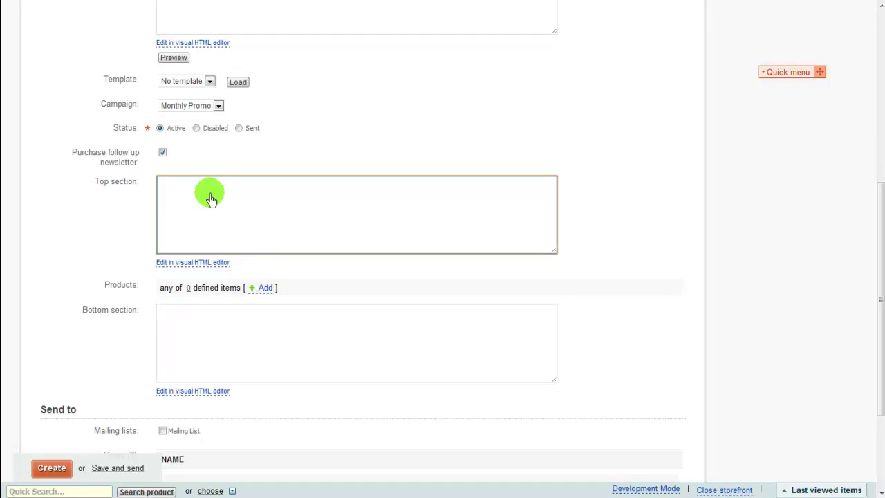
type("<p><img style=\"display: block; margin-left: auto; margin-right: auto;\" src=\"addons/purchase_followup/redhead2.jpg\" alt=\"\" width=\"855\" height=\"43\" /></p>")
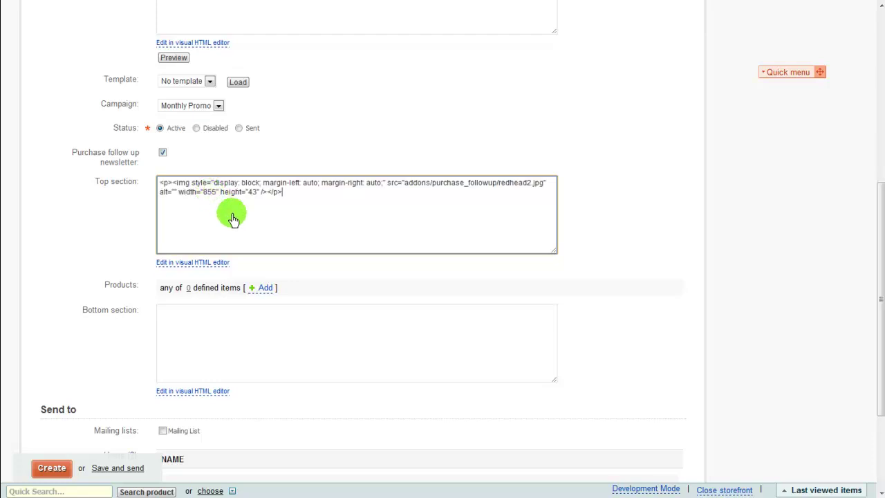
key("ctrl+z")
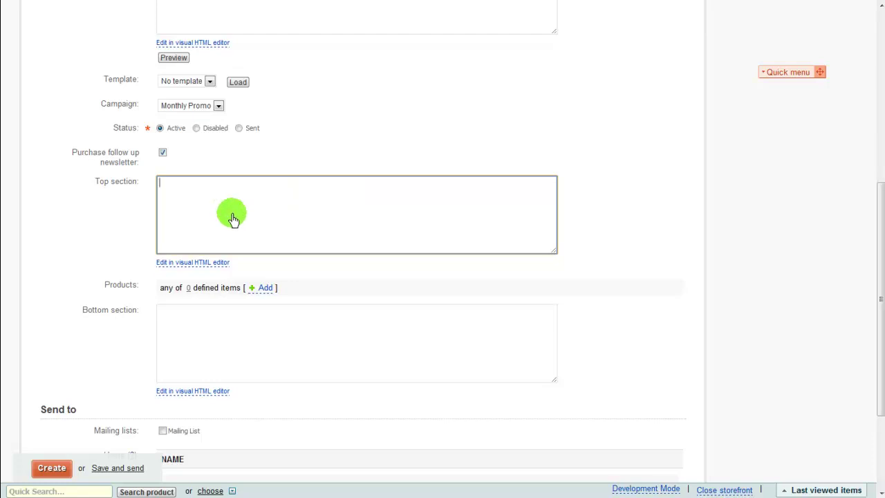
Open the top section in the visual HTML editor and browse to the addons/purchase_followup folder for an image to insert.
left_click(199, 263)
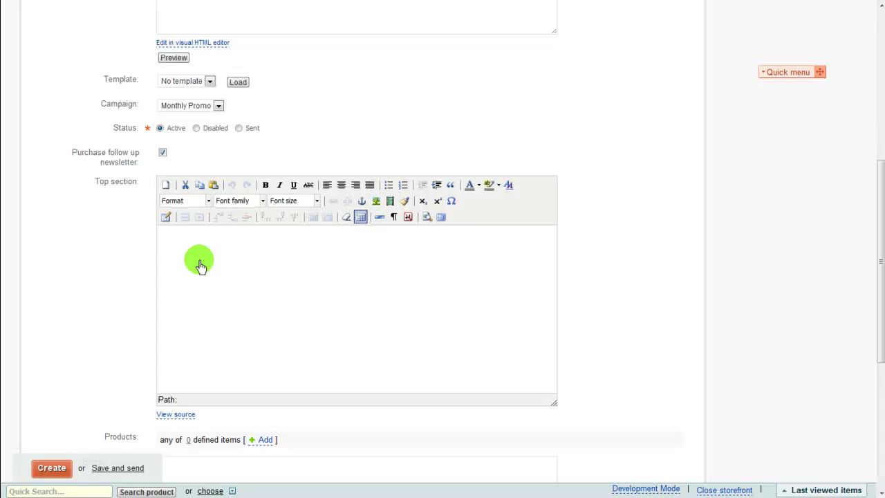
left_click(376, 203)
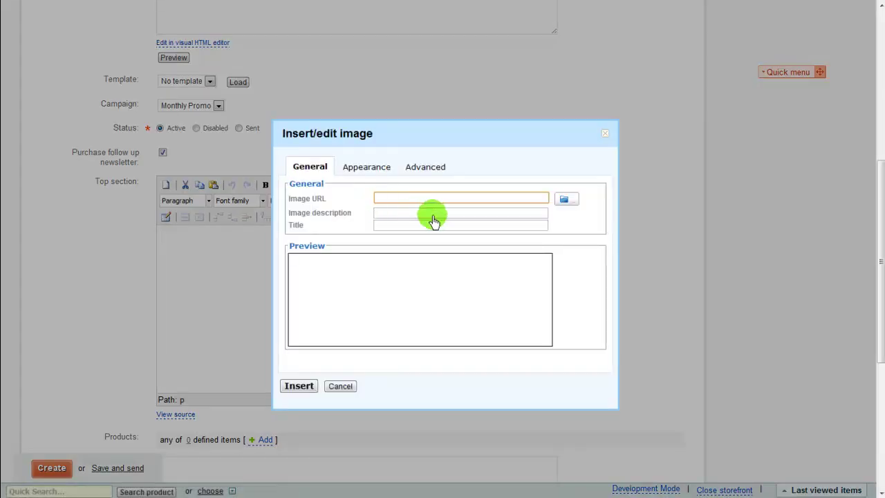
left_click(564, 199)
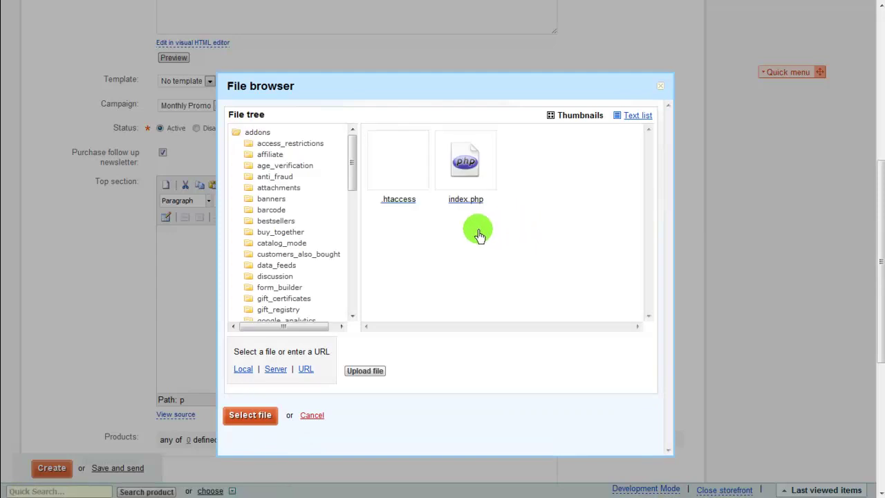
scroll(354, 188, "down", 3)
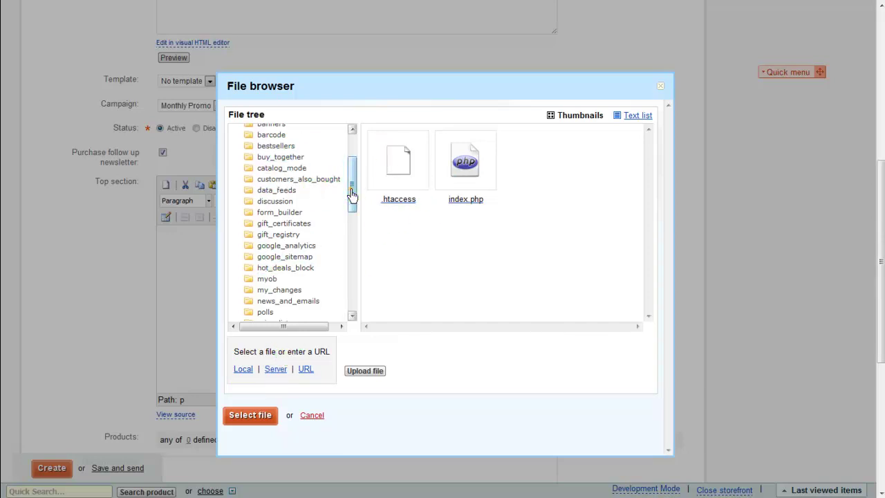
left_click_drag(351, 192, 351, 228)
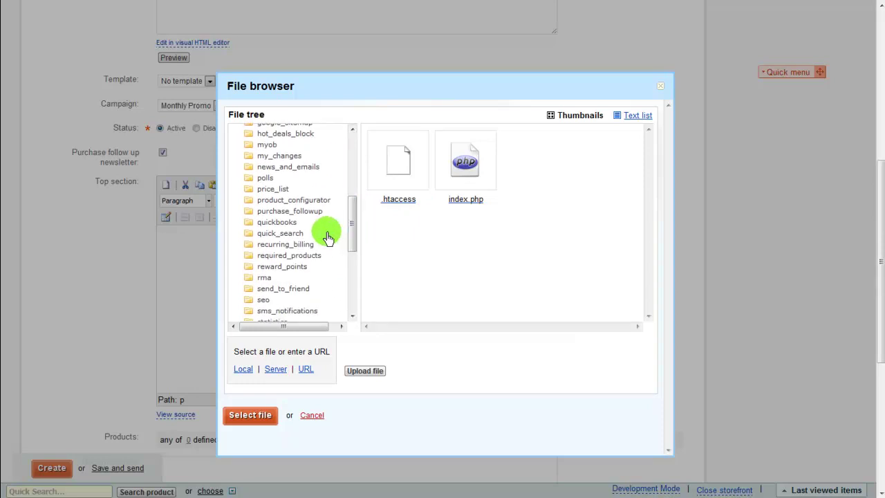
left_click(291, 213)
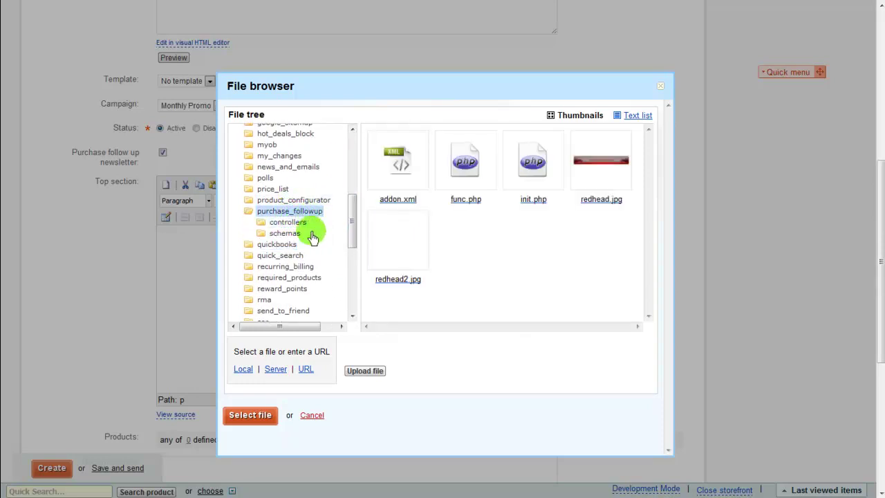
left_click(305, 370)
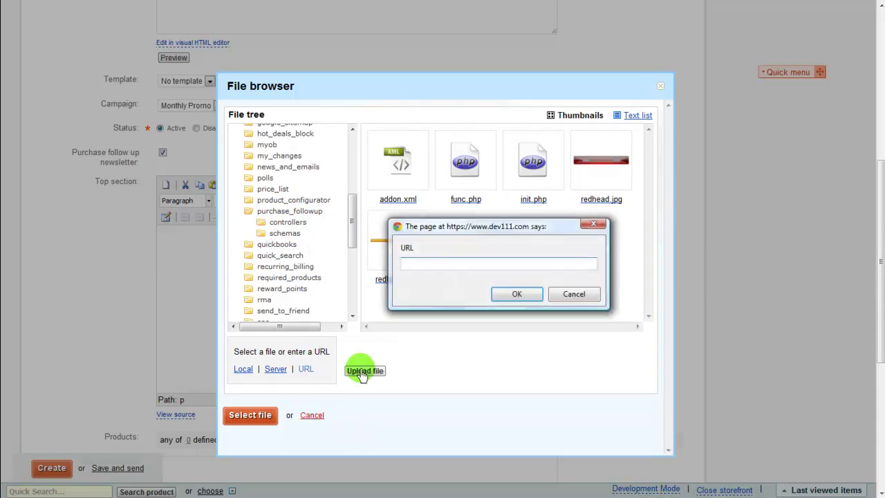
left_click(572, 299)
right_click(414, 228)
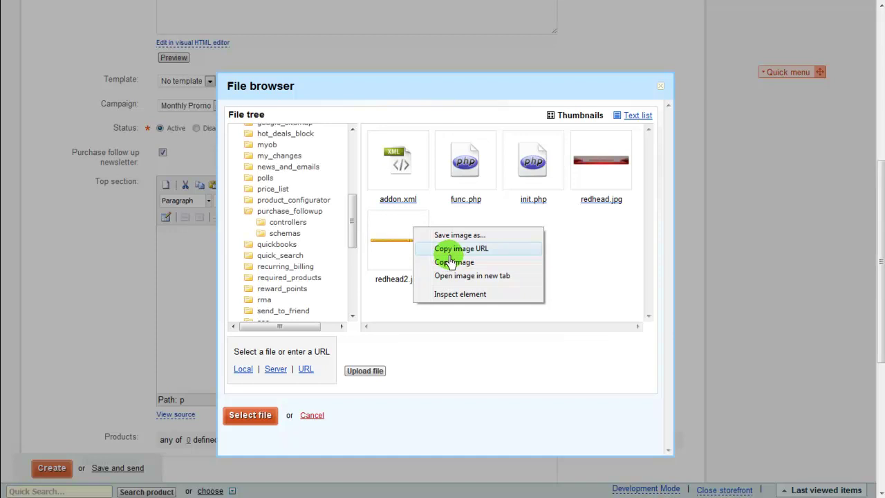
left_click(450, 347)
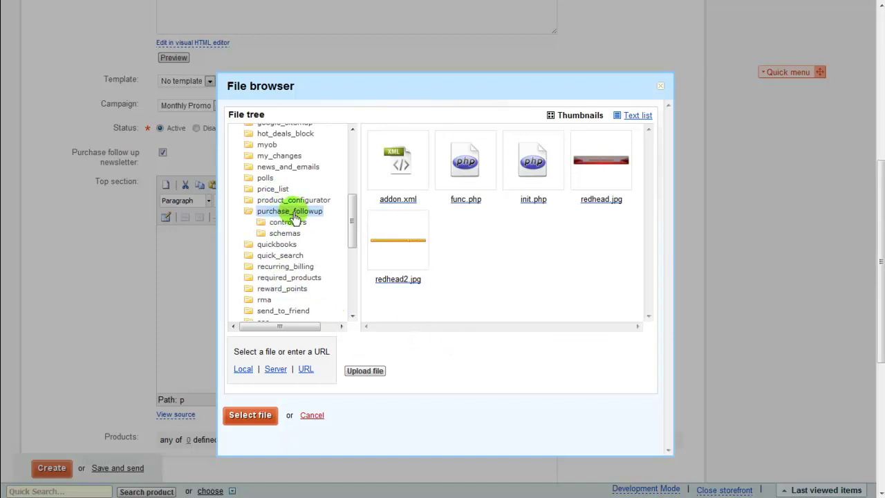
Insert redhead.jpg from the purchase_followup folder into the top section without an image description.
left_click(596, 164)
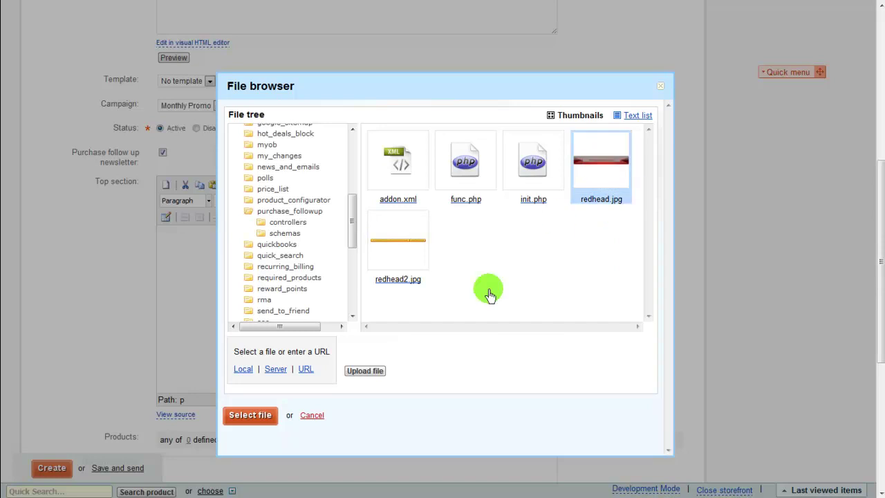
left_click(259, 413)
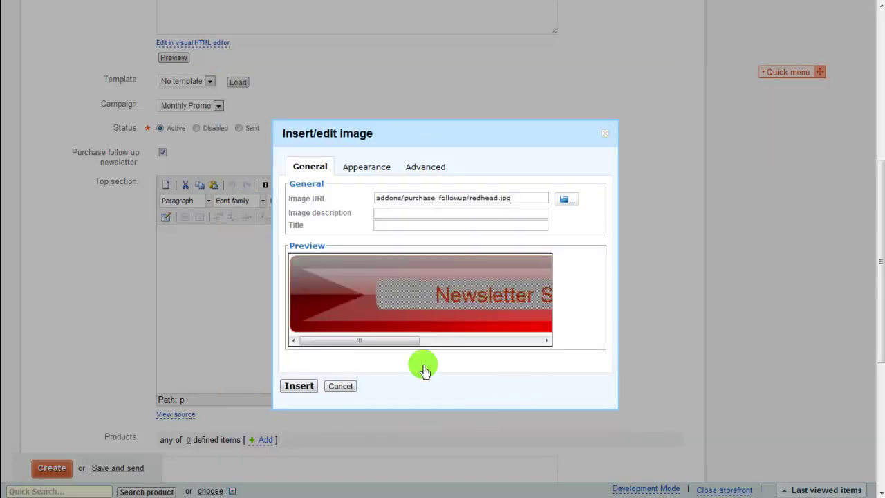
left_click(300, 387)
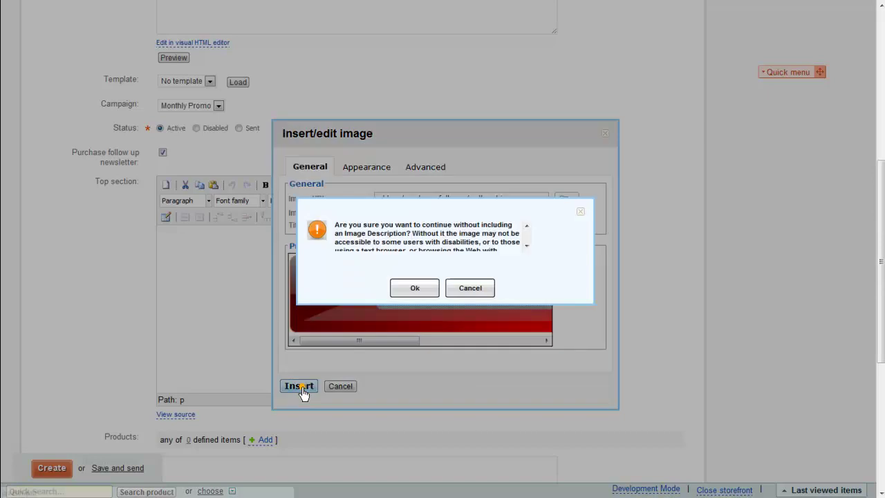
left_click(417, 289)
Insert addons/purchase_followup/redhead2.jpg beneath the header image in the top section, without an image description.
left_click(375, 200)
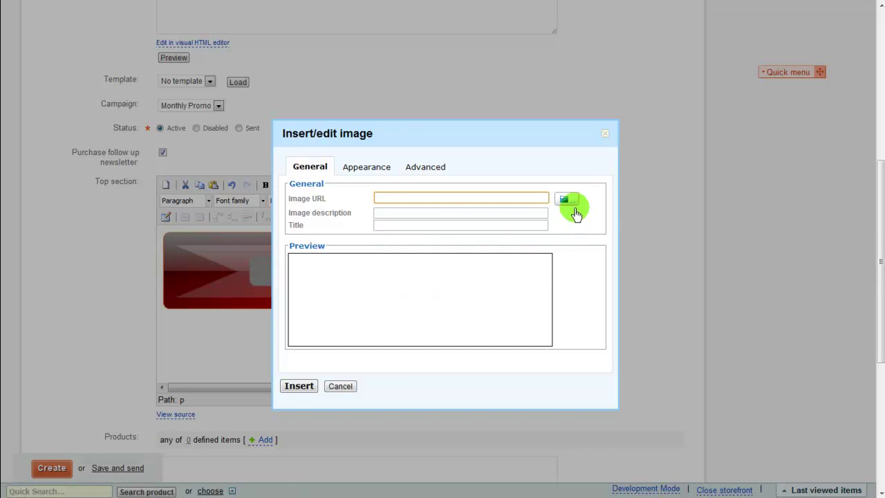
left_click(568, 199)
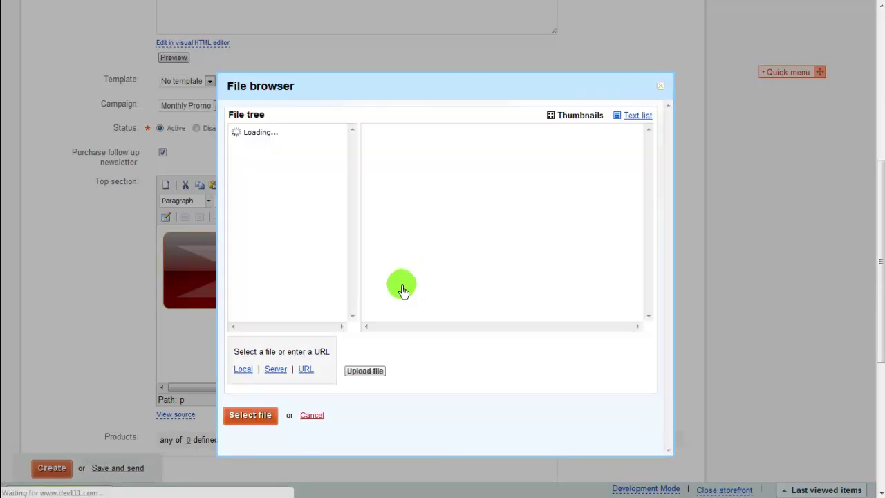
left_click(399, 263)
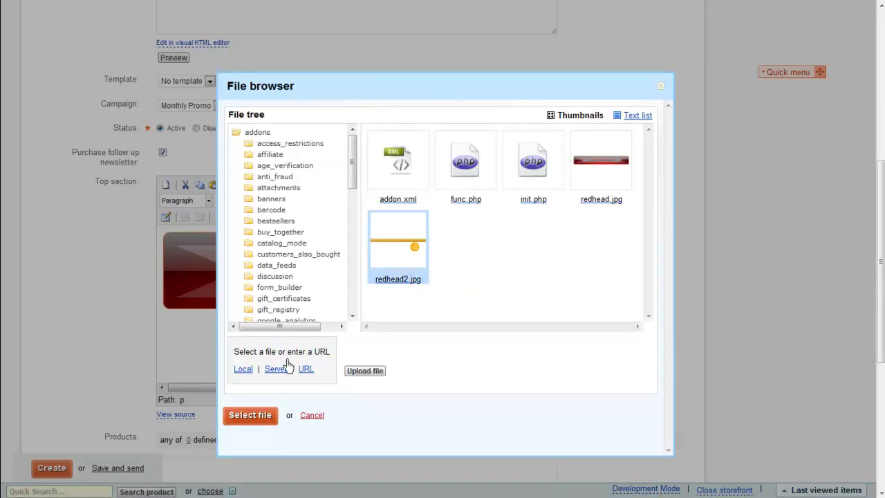
left_click(246, 413)
left_click(299, 386)
left_click(418, 291)
Center the discount banner image in the top section.
left_click(360, 324)
left_click(341, 185)
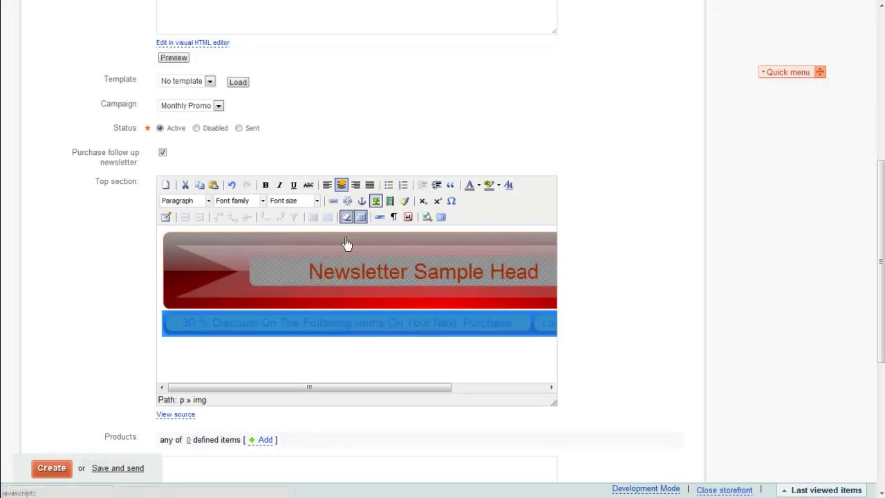
left_click(350, 270)
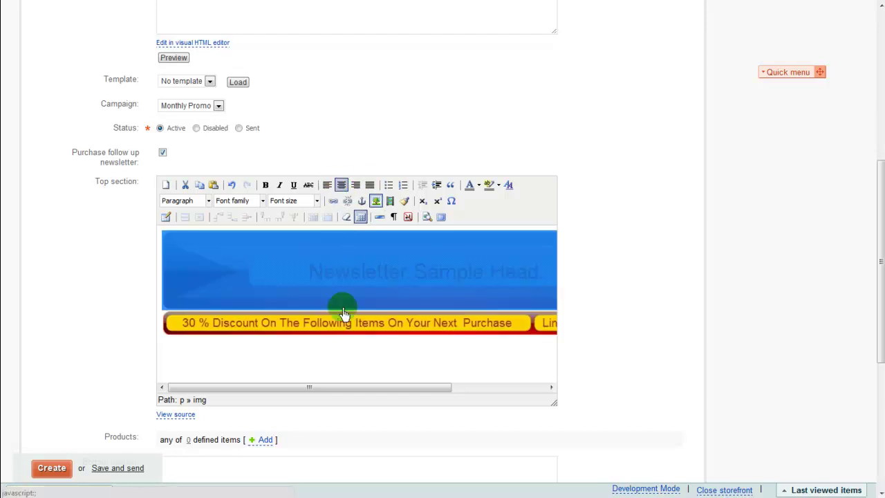
left_click(338, 347)
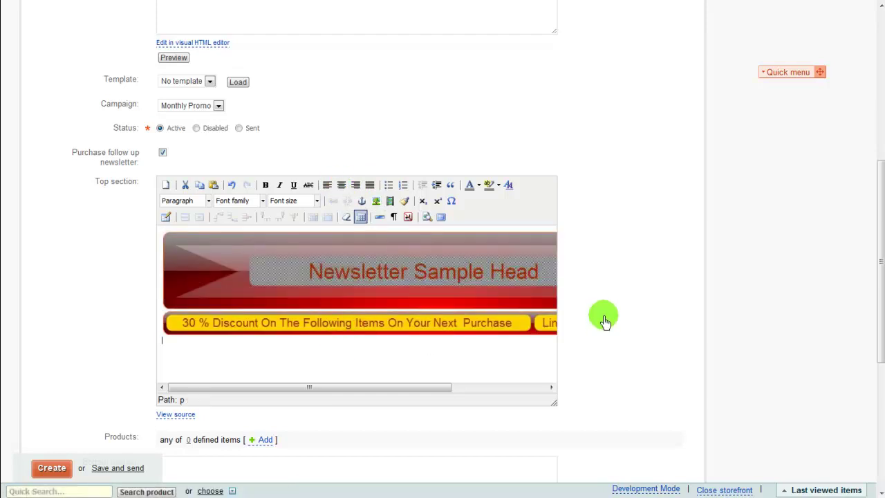
Open the product selection for the newsletter and review its word-matching and category filter options.
scroll(605, 319, "down", 5)
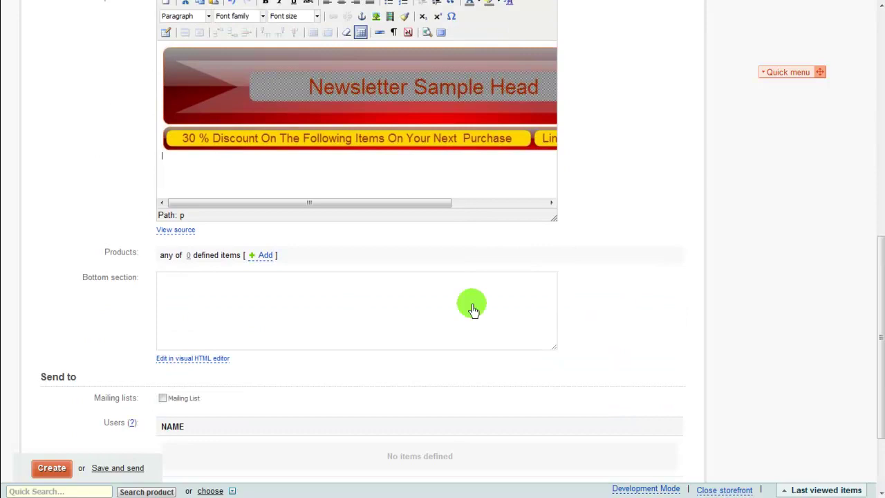
left_click(267, 261)
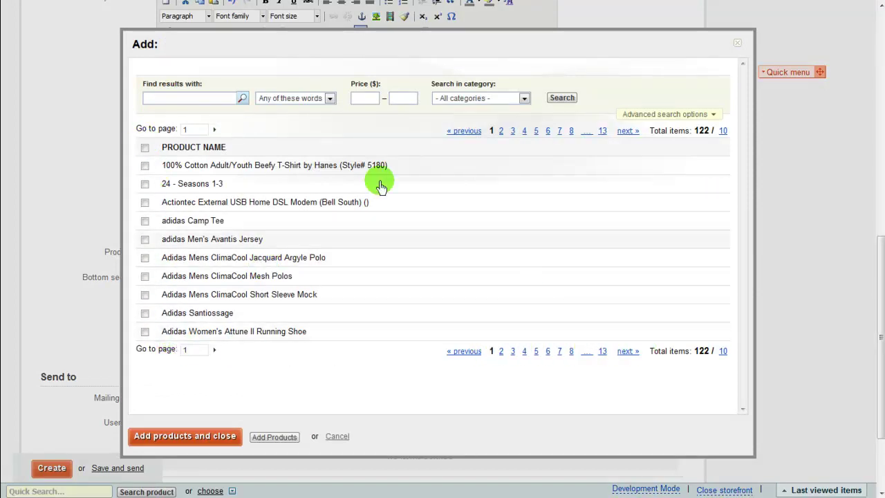
left_click(329, 99)
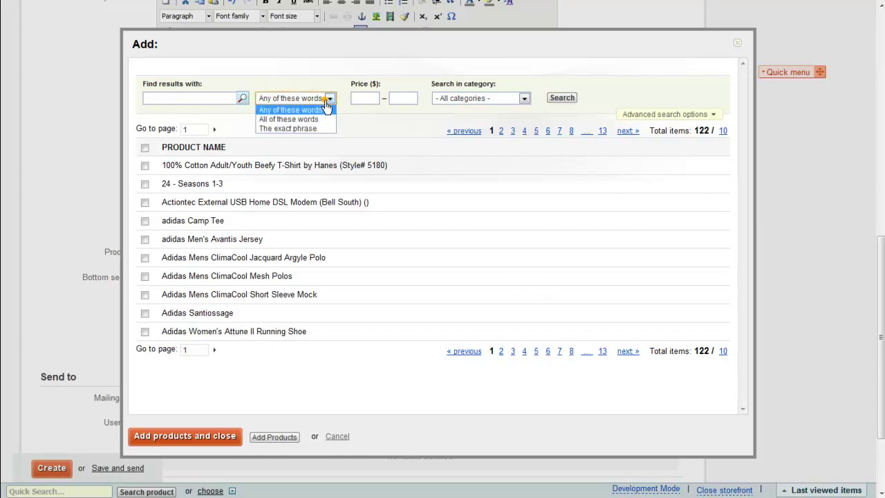
left_click(501, 104)
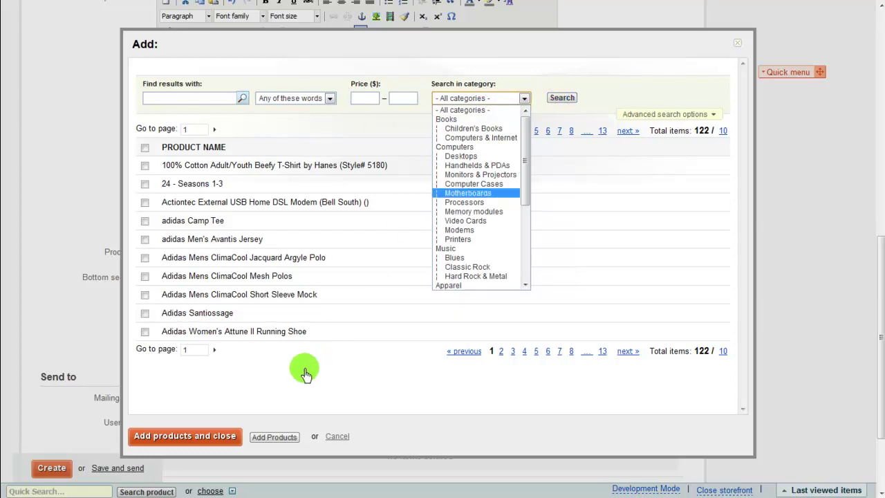
left_click(281, 373)
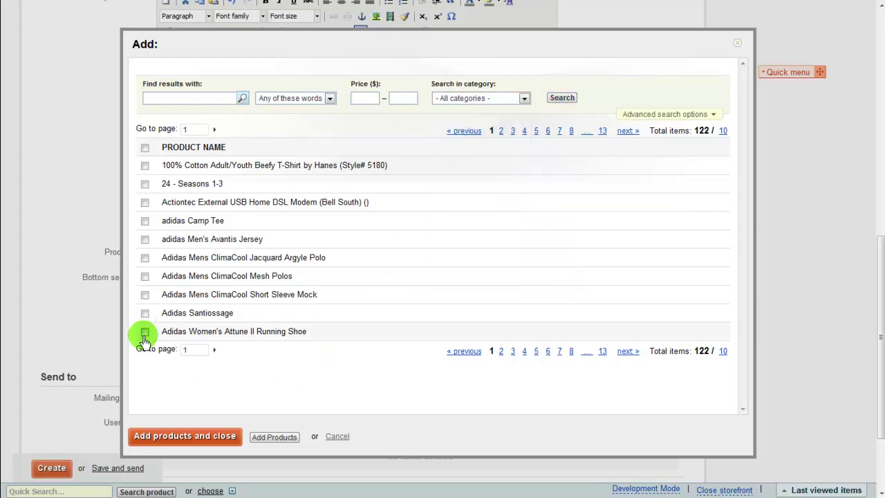
Add the eight products from Actiontec External USB Home DSL Modem through Adidas Women's Attune II Running Shoe to the newsletter.
left_click(145, 313)
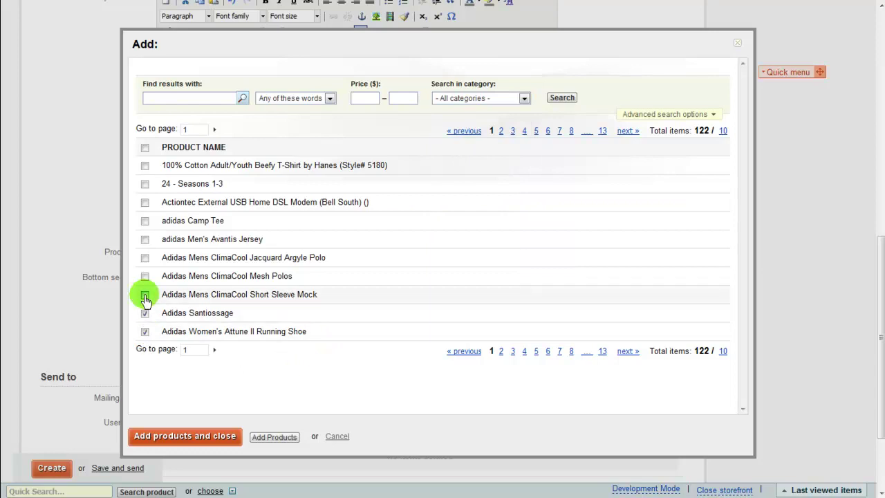
left_click(145, 295)
left_click(144, 276)
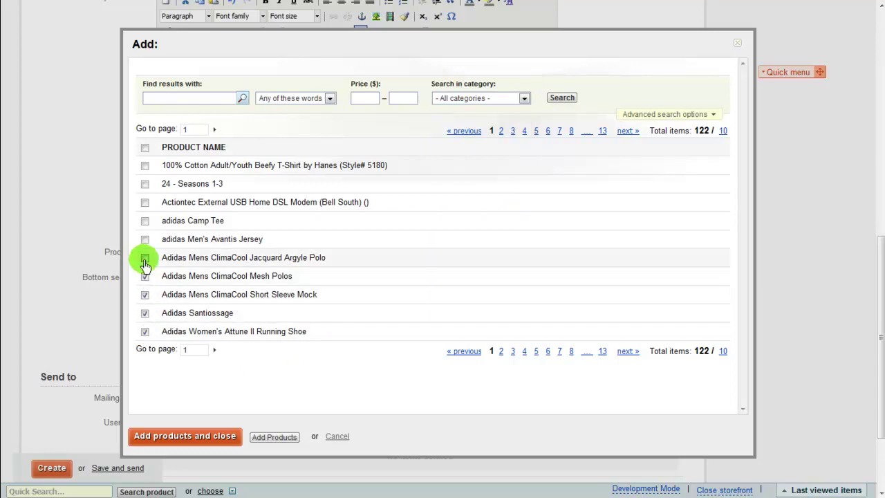
left_click(145, 240)
left_click(144, 221)
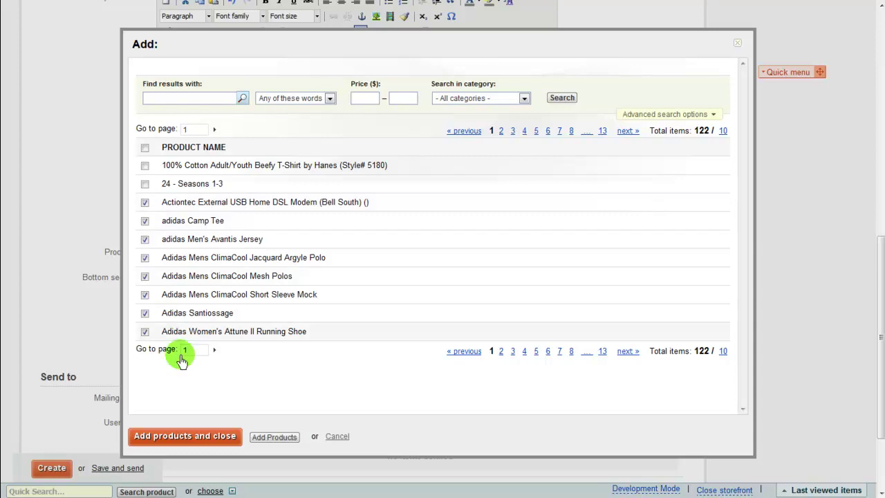
left_click(178, 437)
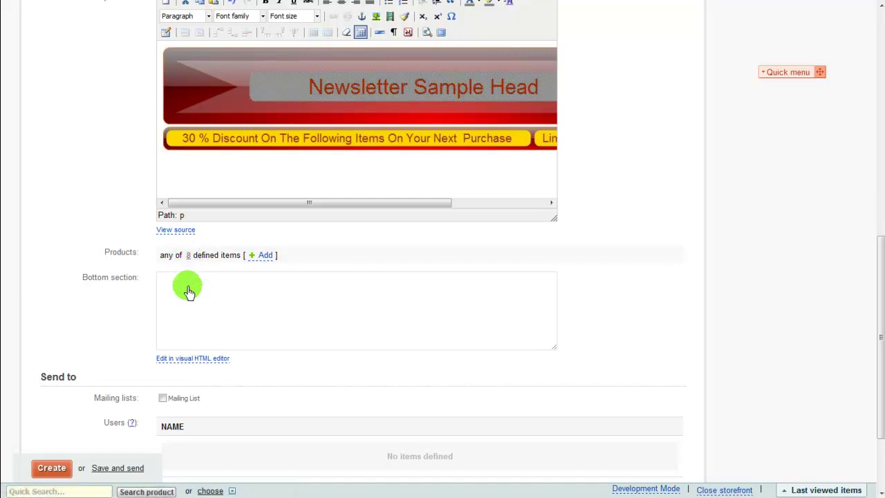
Open the newsletter's bottom section in the visual HTML editor.
left_click(188, 292)
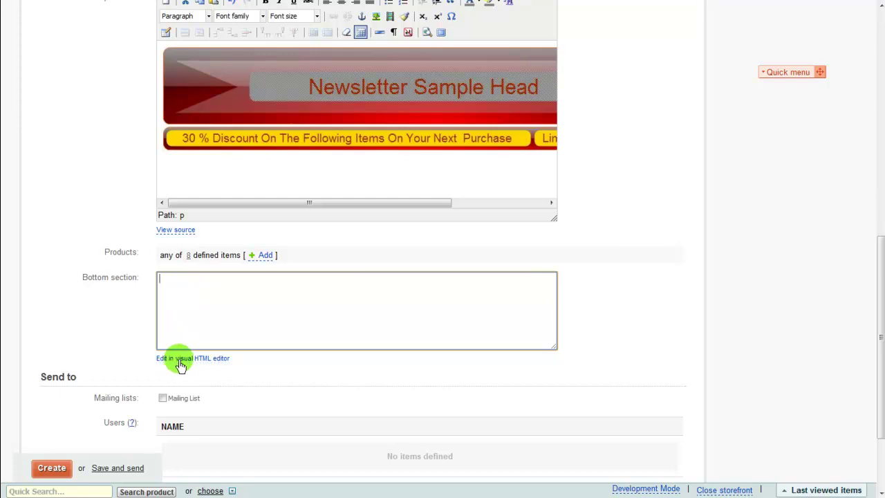
left_click(263, 154)
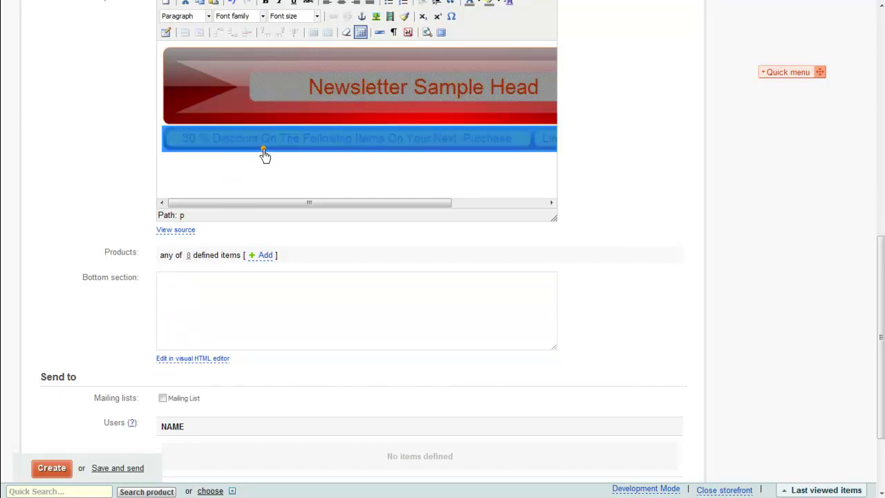
left_click(184, 343)
left_click(188, 358)
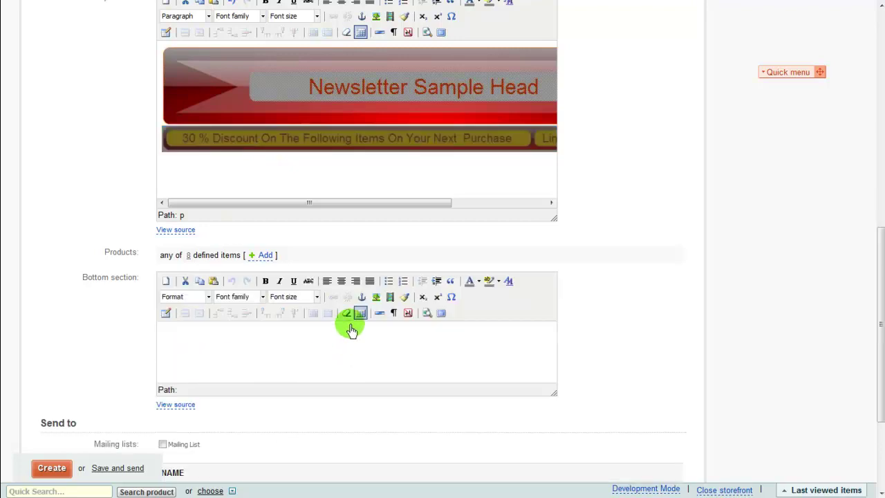
Insert addons/purchase_followup/redhead2.jpg into the bottom section without an image description.
left_click(376, 299)
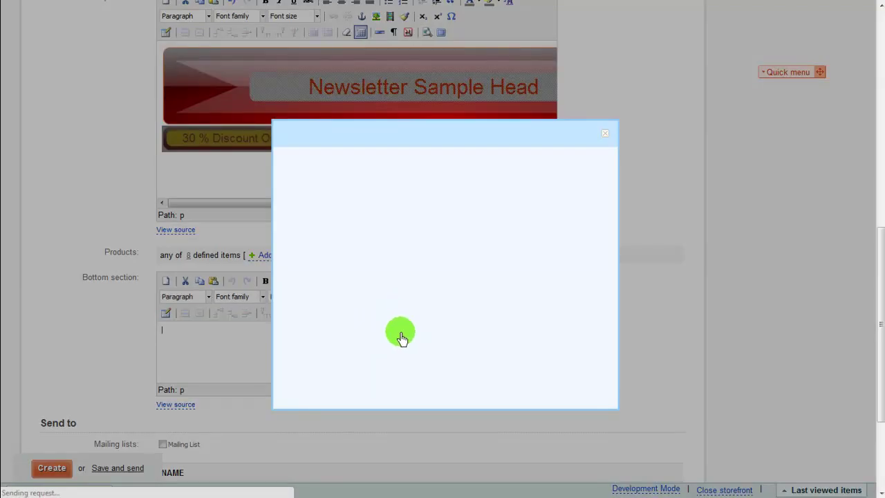
left_click(565, 200)
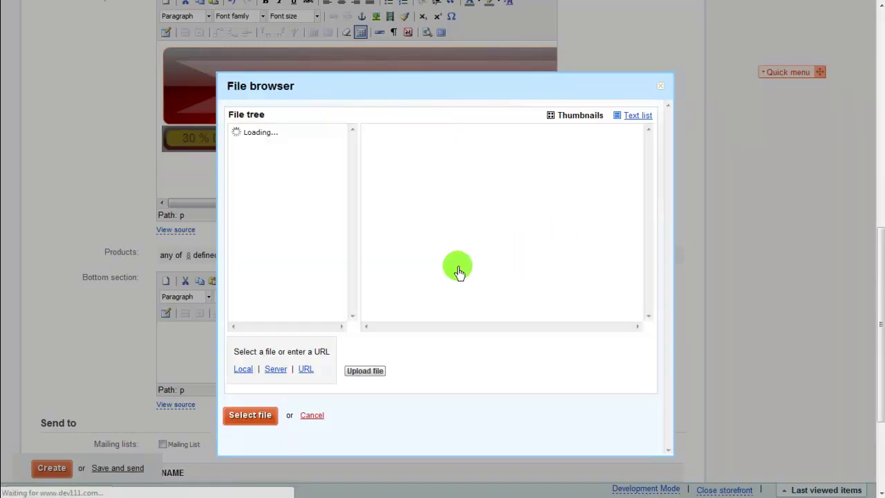
left_click(404, 249)
left_click(251, 415)
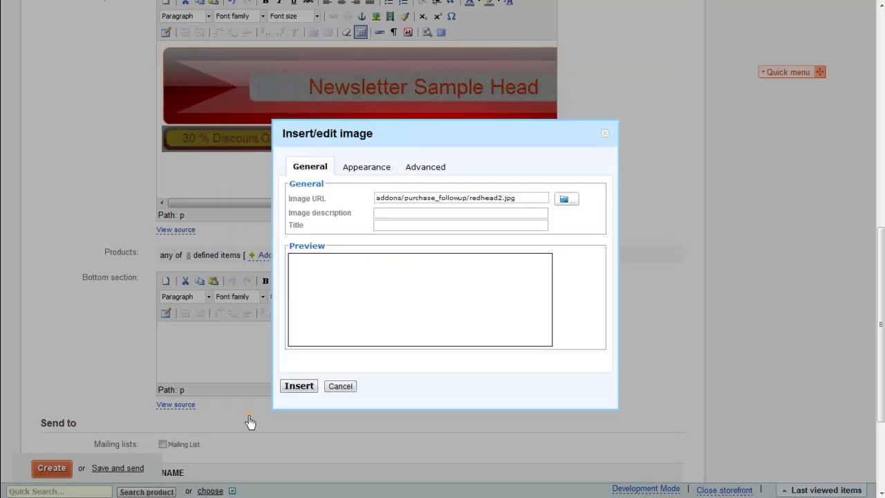
left_click(299, 385)
left_click(412, 289)
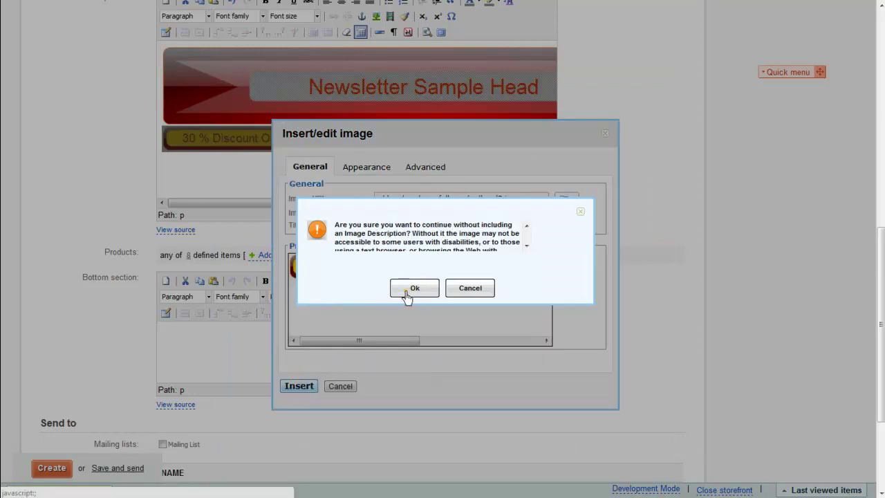
Center the discount banner image in the bottom section.
left_click(344, 338)
left_click(340, 281)
left_click(353, 361)
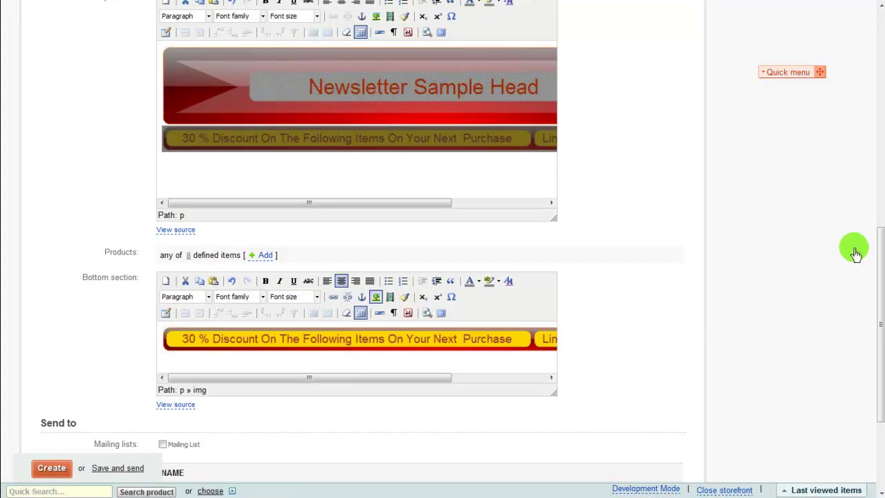
Review the custom field syntax placeholders available for the newsletter.
left_click_drag(879, 247, 882, 47)
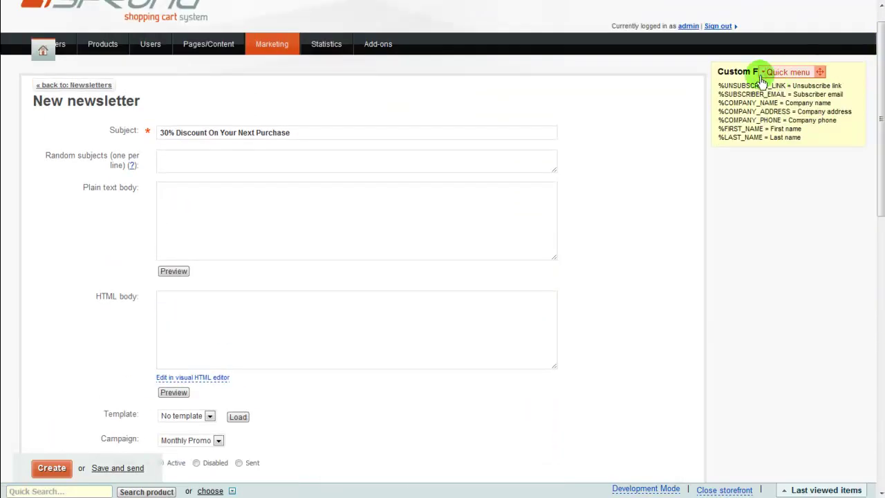
left_click_drag(724, 85, 830, 90)
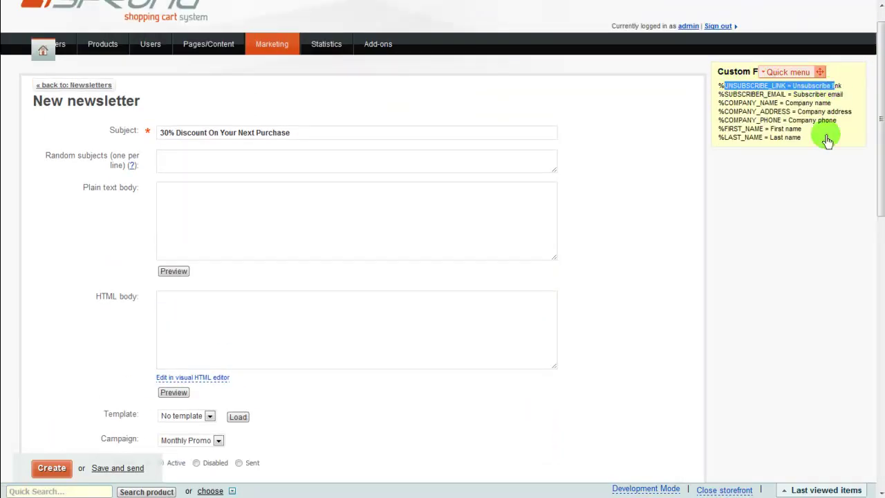
left_click(779, 264)
Add both listed customer accounts to the newsletter's recipients from the registered users.
left_click_drag(875, 178, 878, 467)
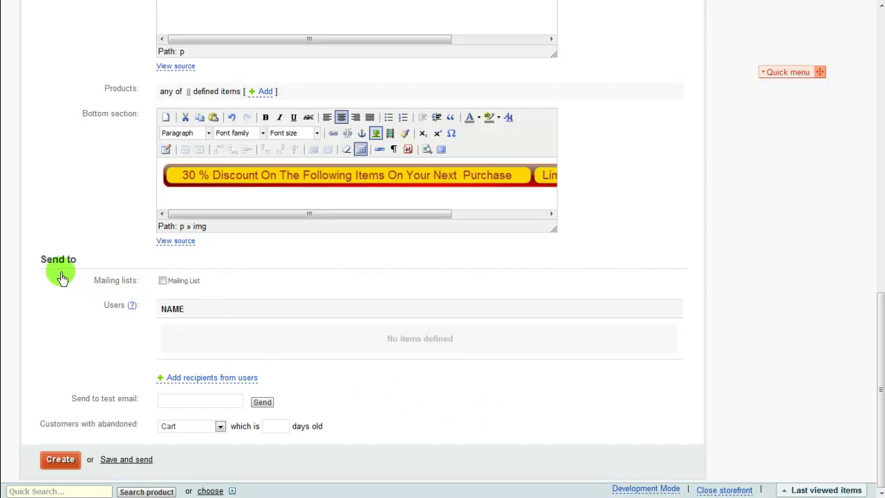
left_click(163, 282)
left_click(198, 380)
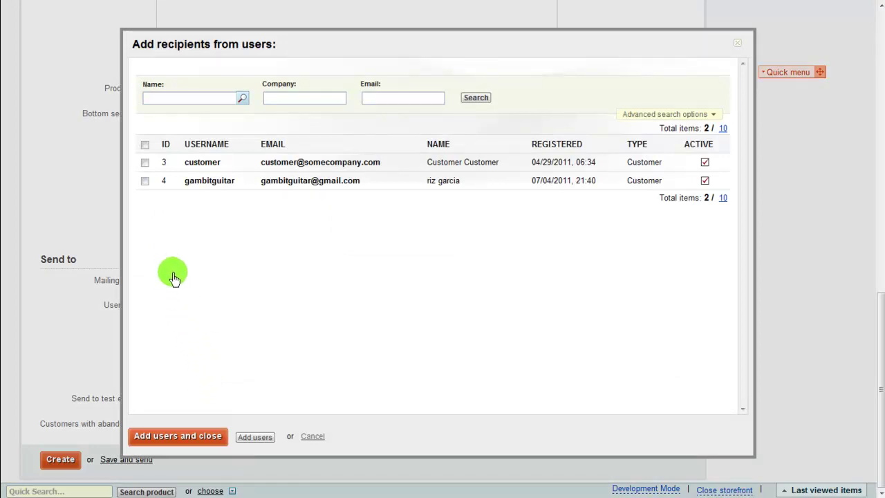
left_click(201, 98)
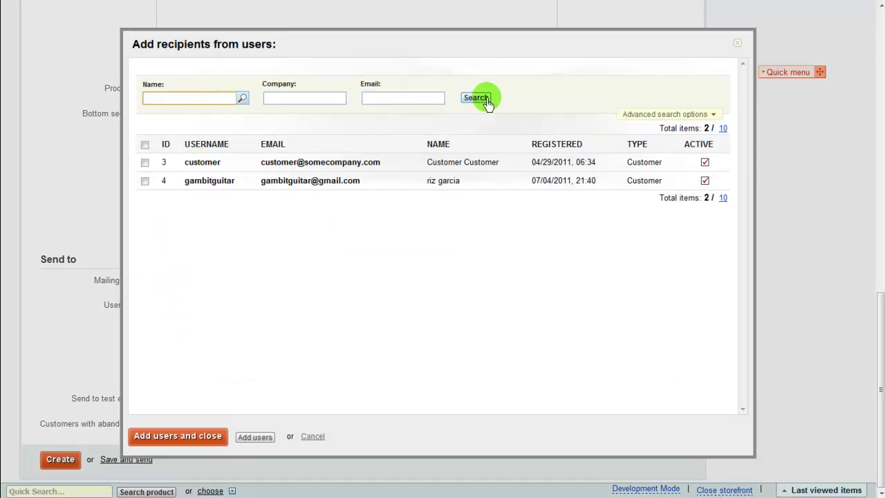
left_click(144, 162)
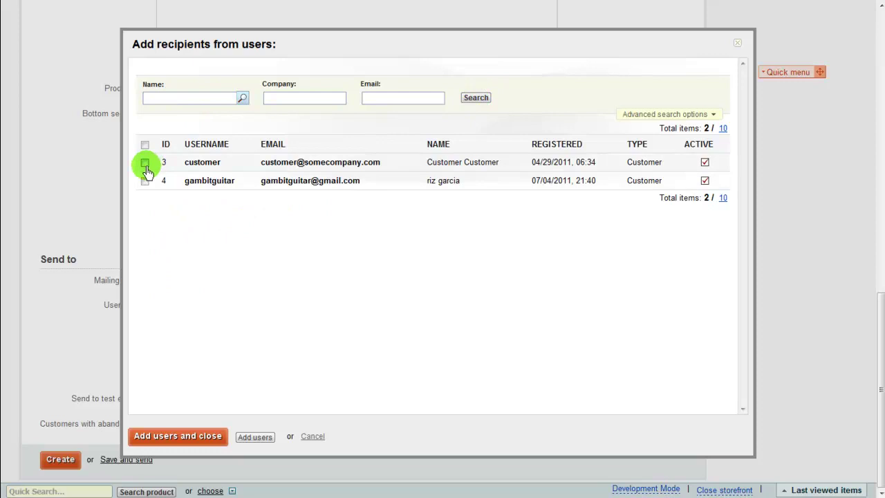
left_click(145, 181)
left_click(160, 254)
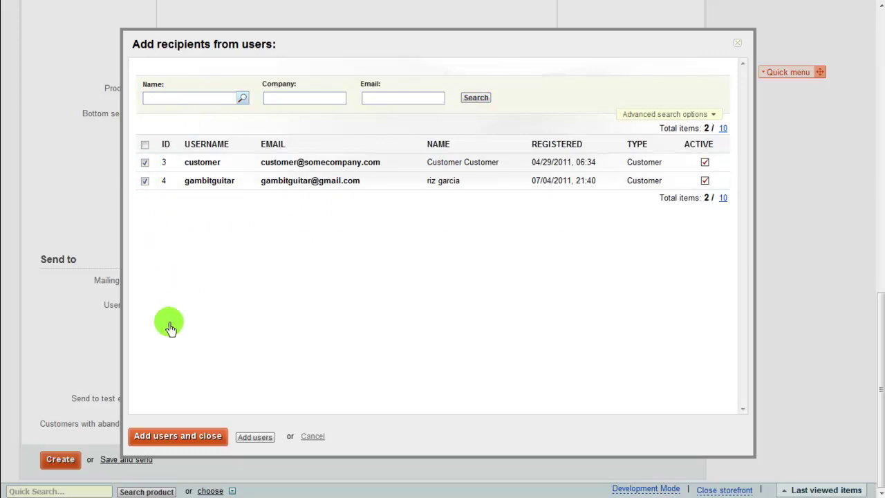
left_click(173, 437)
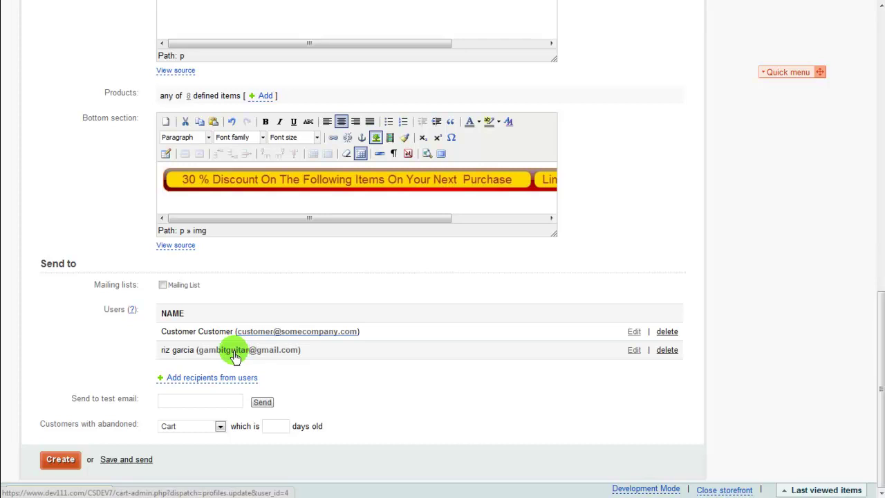
left_click(182, 407)
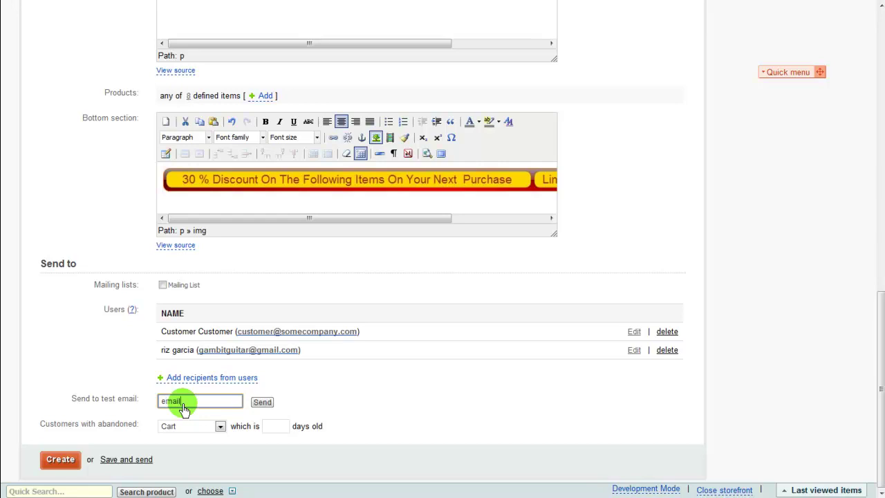
left_click_drag(184, 409, 166, 420)
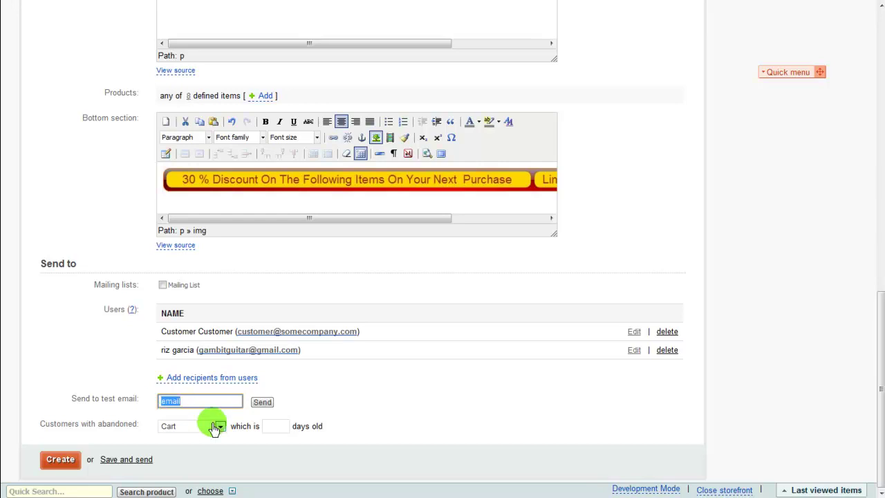
key("BackSpace")
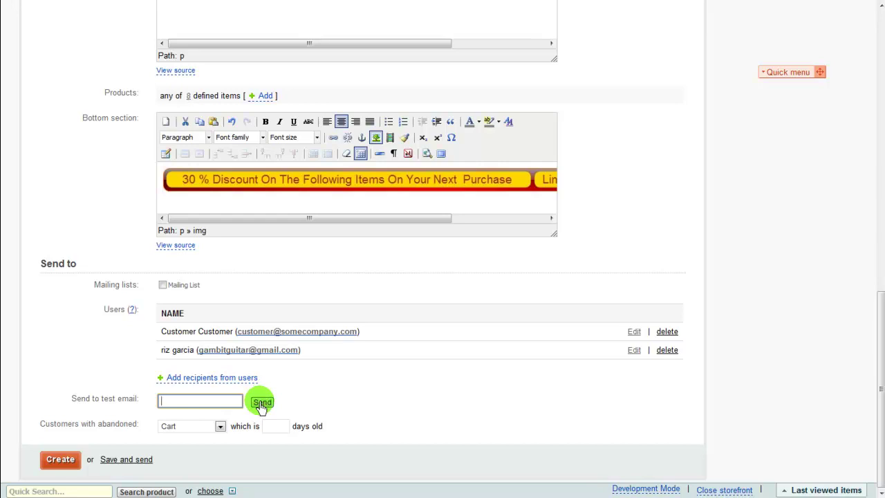
Check the recipient options for customers with abandoned carts or wish lists, and create the newsletter.
left_click(95, 429)
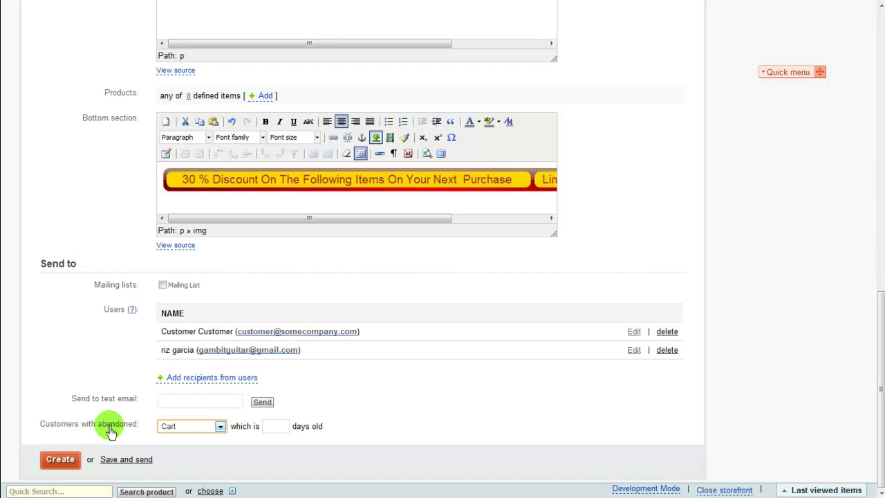
left_click(218, 431)
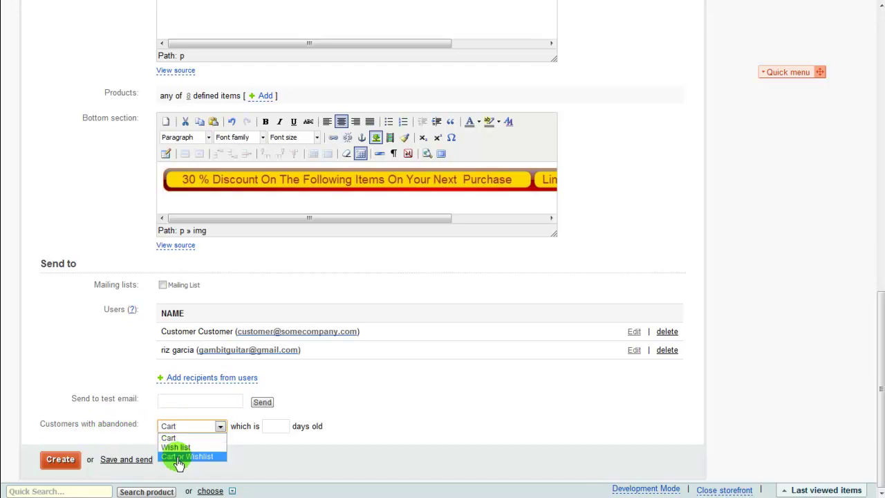
left_click(274, 431)
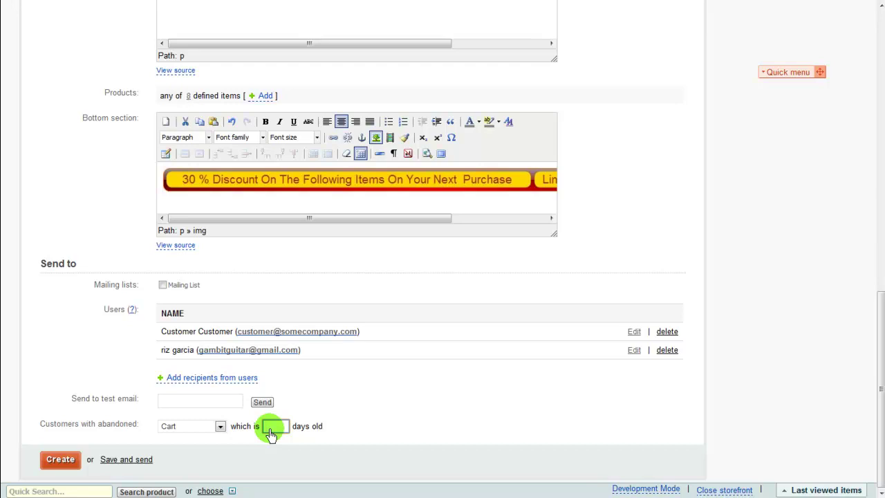
left_click(61, 464)
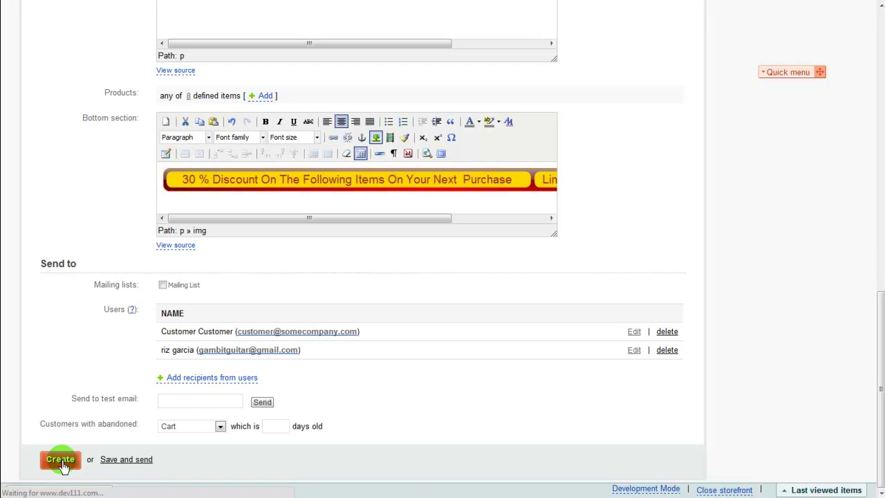
Examine the generated HTML body of the 30% Discount On Selected Items newsletter as source and in the visual editor, along with its sections.
left_click(242, 168)
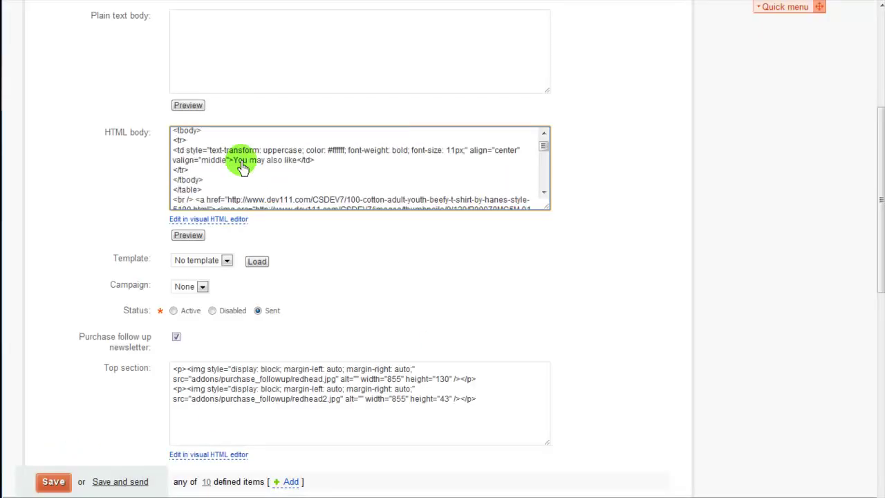
scroll(242, 168, "up", 5)
left_click(246, 163)
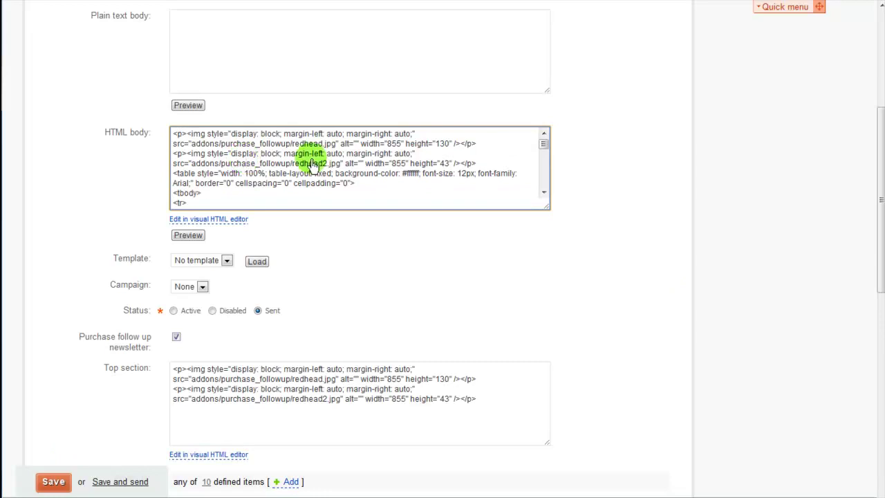
scroll(311, 169, "up", 2)
scroll(314, 207, "down", 1)
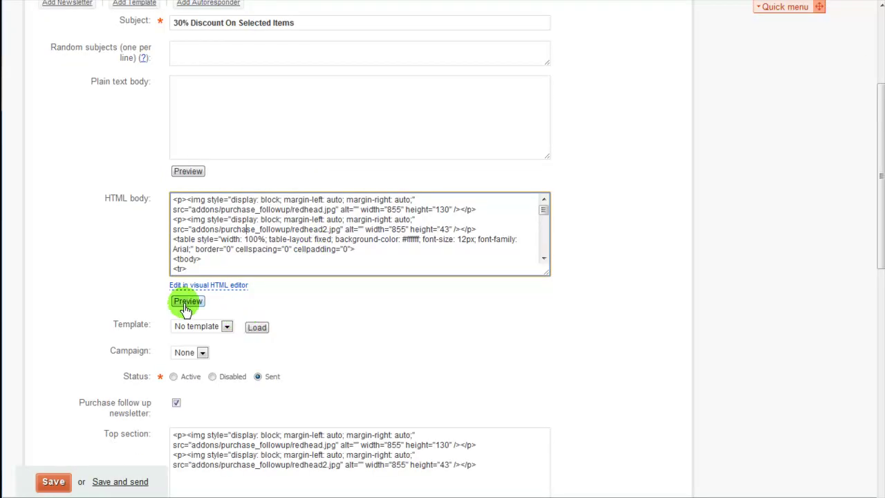
left_click(232, 284)
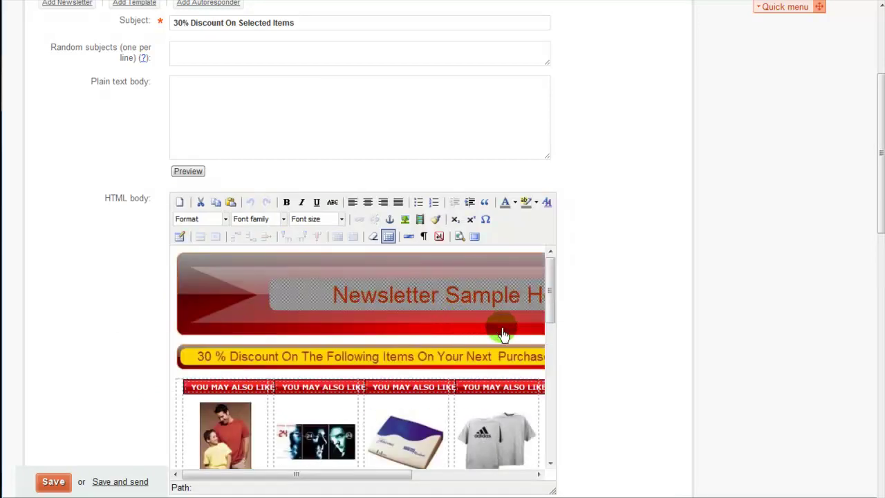
left_click_drag(557, 276, 559, 313)
scroll(559, 313, "down", 5)
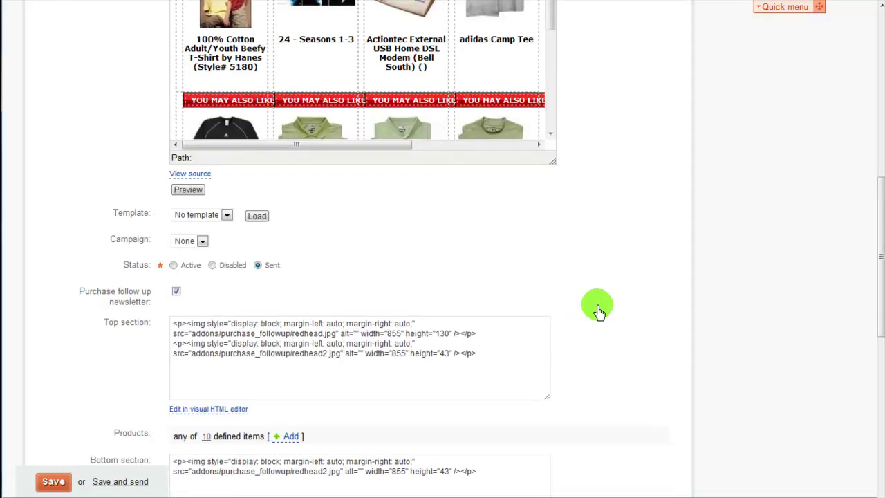
scroll(598, 311, "down", 8)
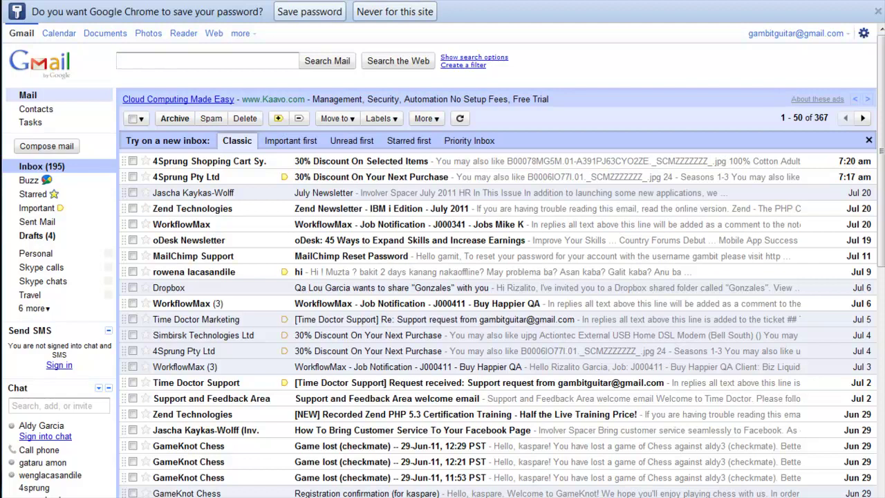
In Gmail, open the received 30% Discount On Selected Items email and display its images to examine the banners and products.
left_click(267, 166)
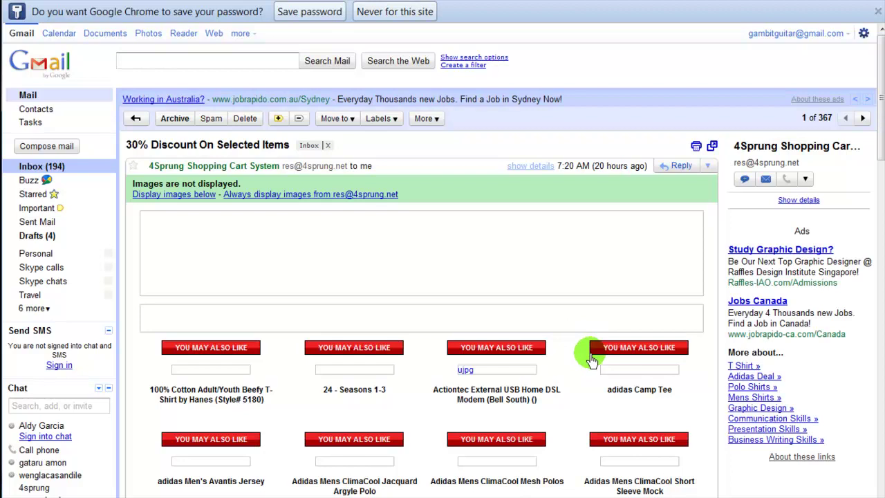
scroll(591, 357, "down", 3)
scroll(592, 357, "down", 1)
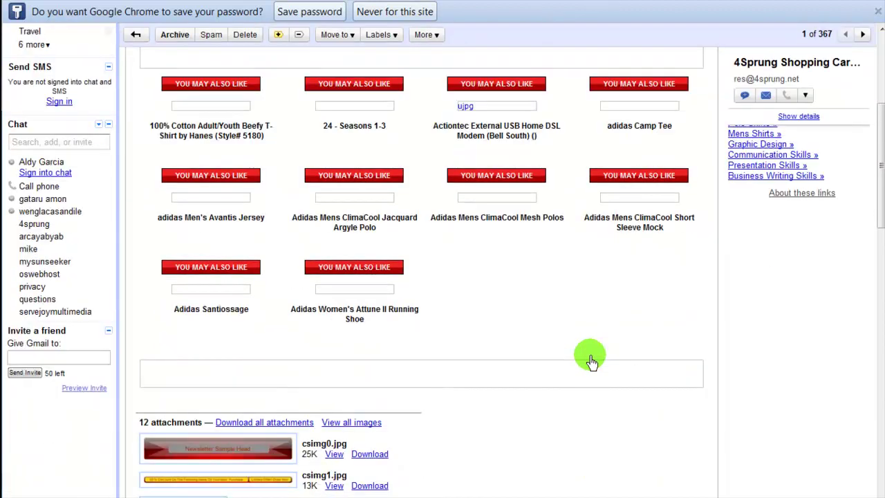
scroll(591, 358, "up", 4)
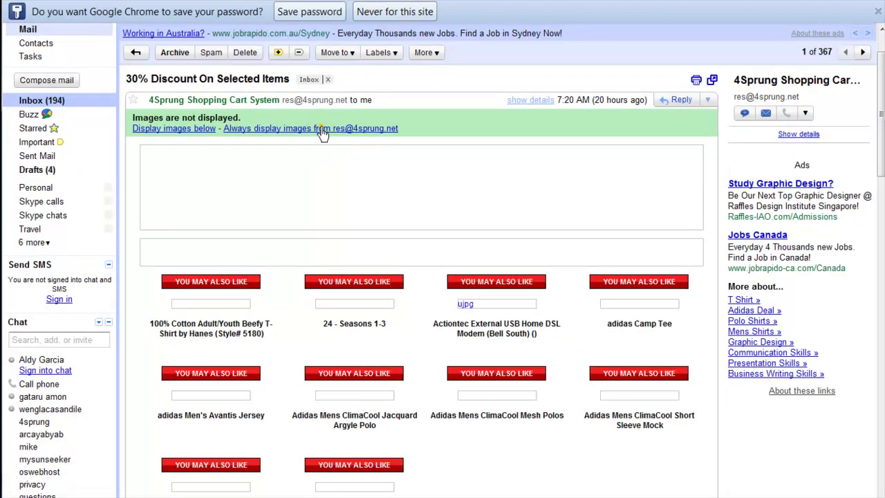
left_click(183, 128)
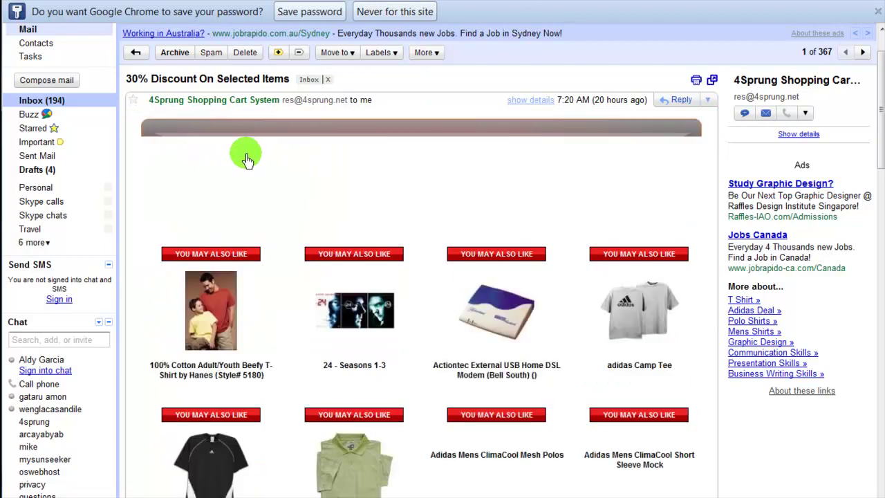
scroll(359, 249, "down", 3)
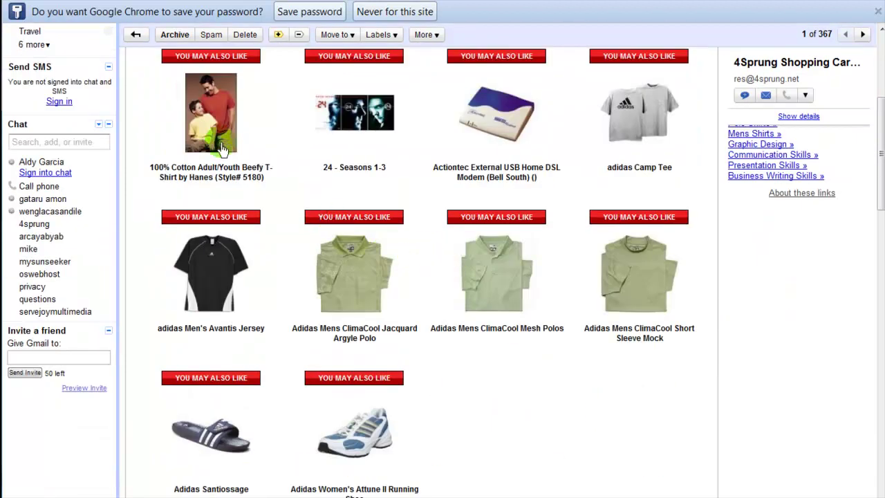
scroll(228, 150, "up", 1)
left_click(207, 186)
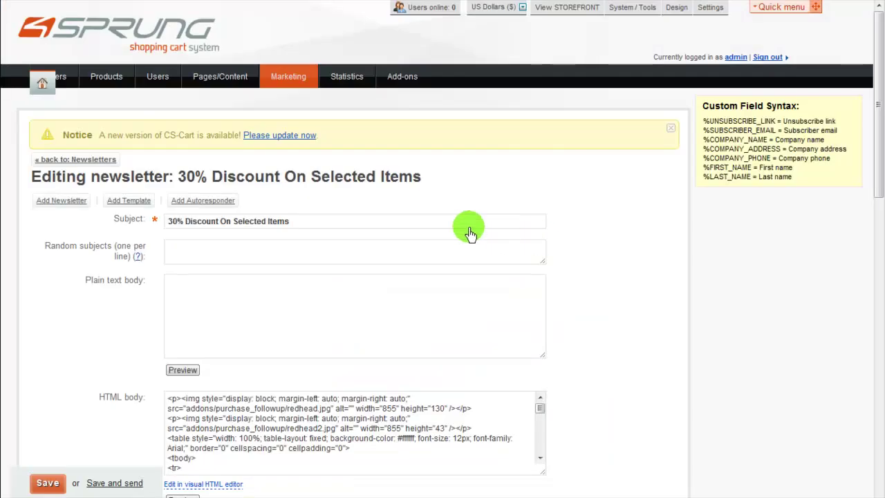
In the shopping cart admin, open the Purchase follow up emails add-on page.
mouse_move(293, 75)
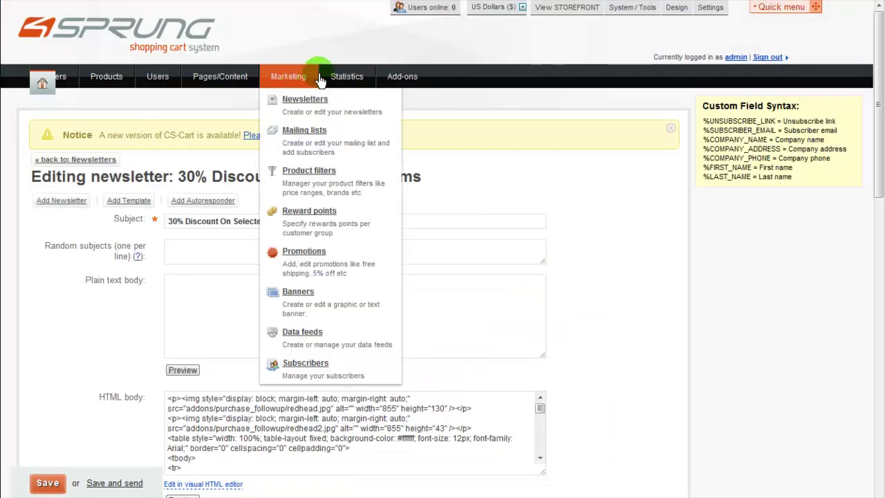
mouse_move(391, 78)
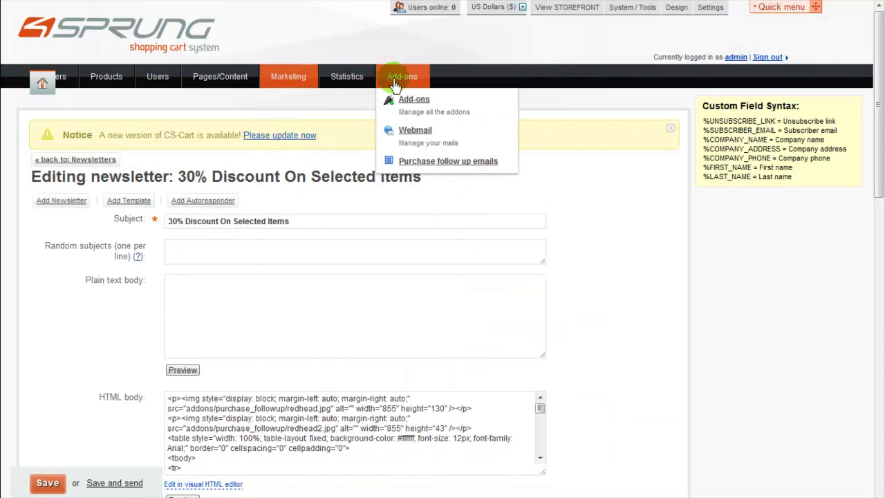
left_click(404, 166)
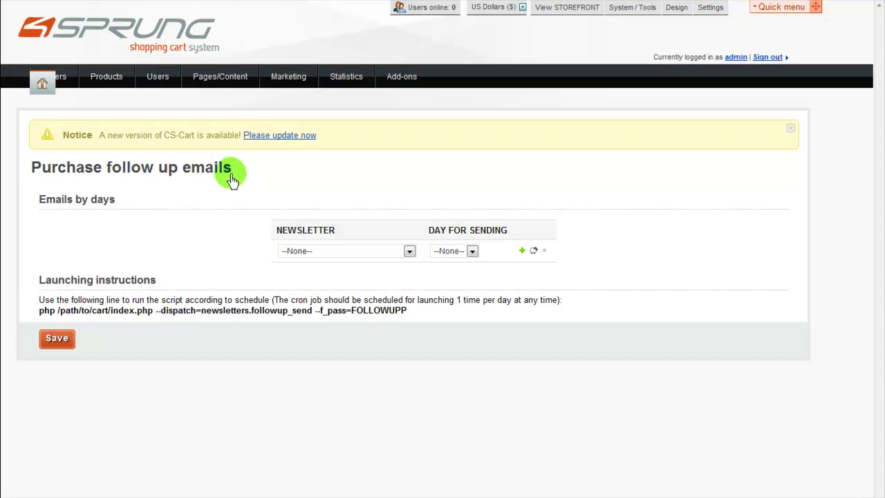
Schedule the 30% Discount On Selected Items newsletter for sending on day 7, and add another empty schedule row.
left_click(407, 251)
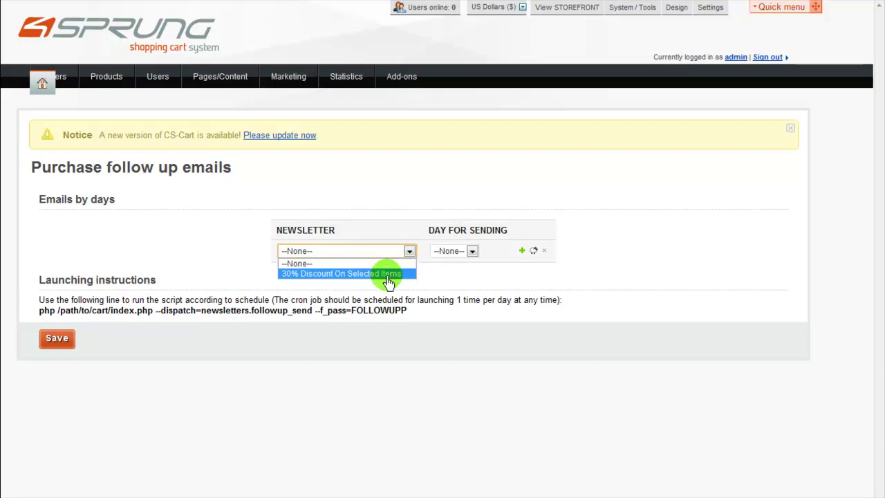
left_click(391, 275)
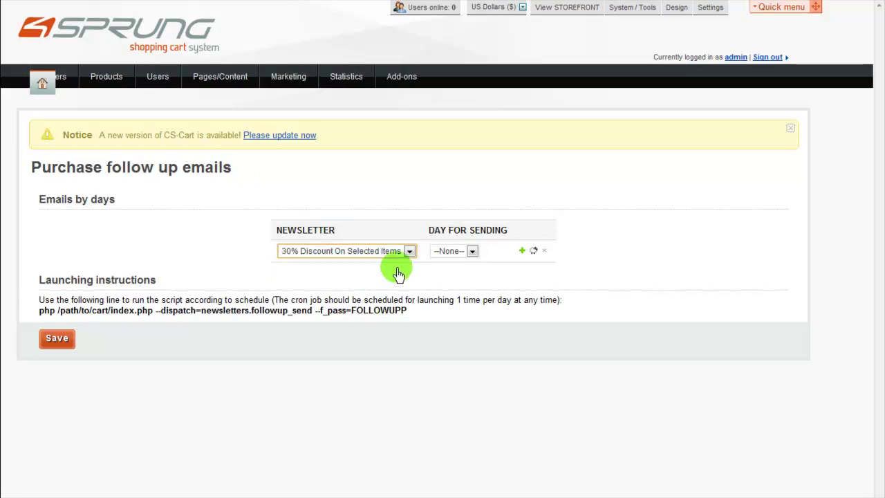
left_click(471, 240)
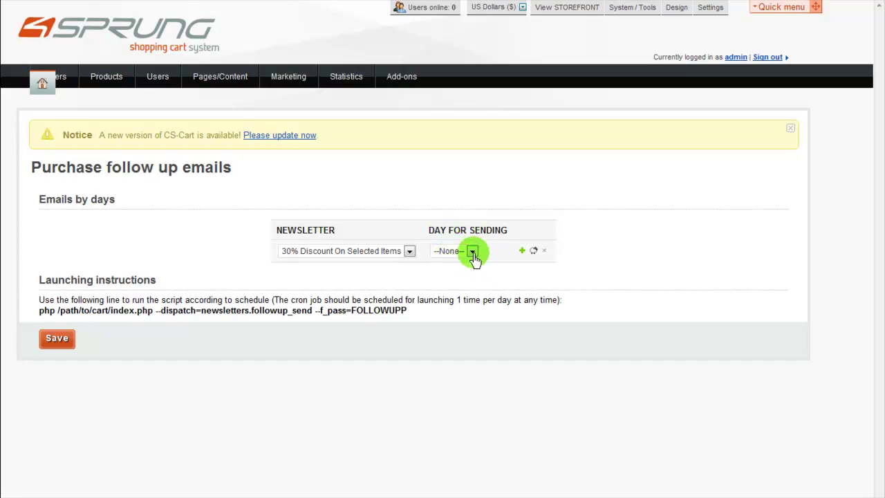
left_click(473, 252)
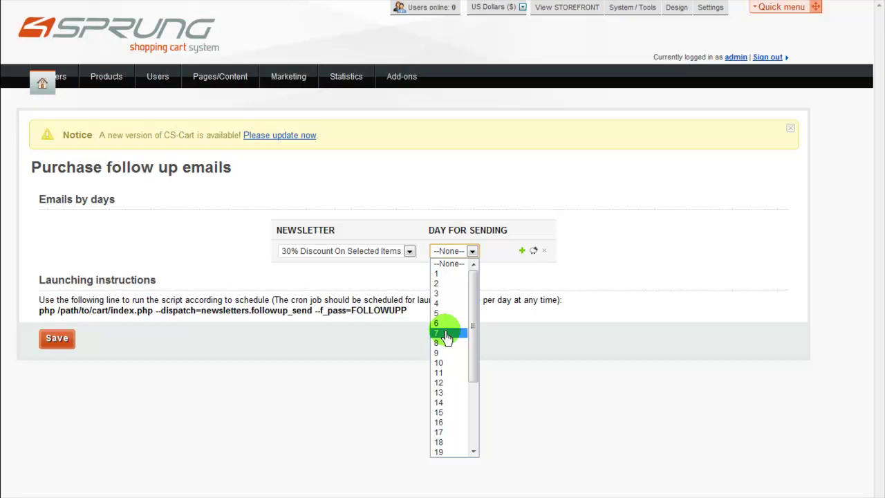
left_click(446, 334)
left_click(523, 253)
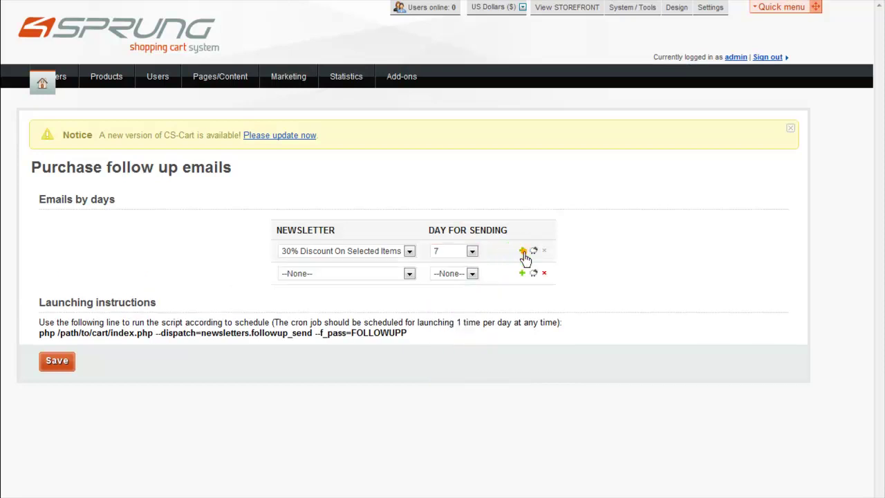
Schedule the 30% Discount On Selected Items newsletter in the second row for sending on day 14.
left_click(406, 275)
left_click(384, 296)
left_click(450, 274)
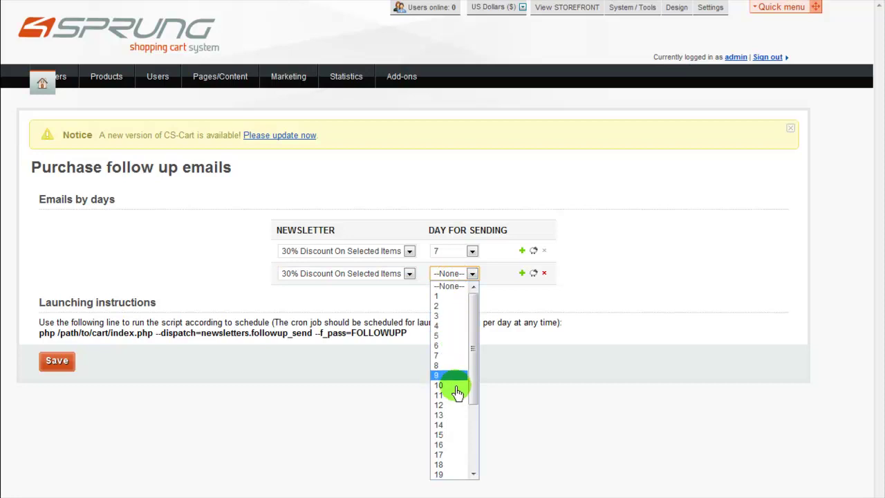
left_click(450, 425)
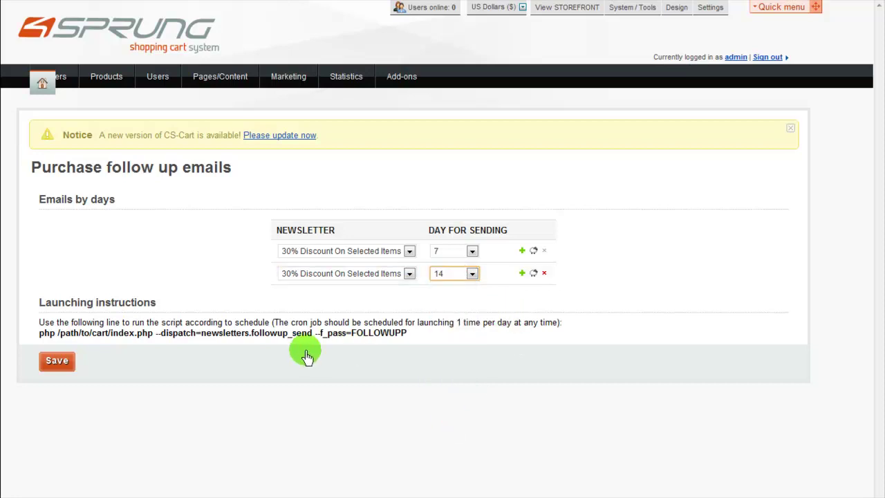
Add a third schedule row and look through the days offered for sending without choosing one.
left_click(522, 274)
left_click(472, 296)
left_click_drag(473, 339, 474, 416)
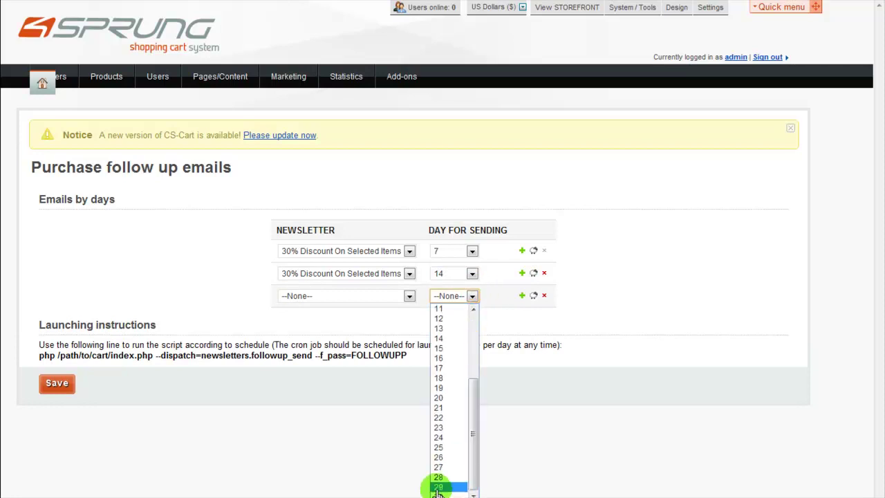
left_click(367, 329)
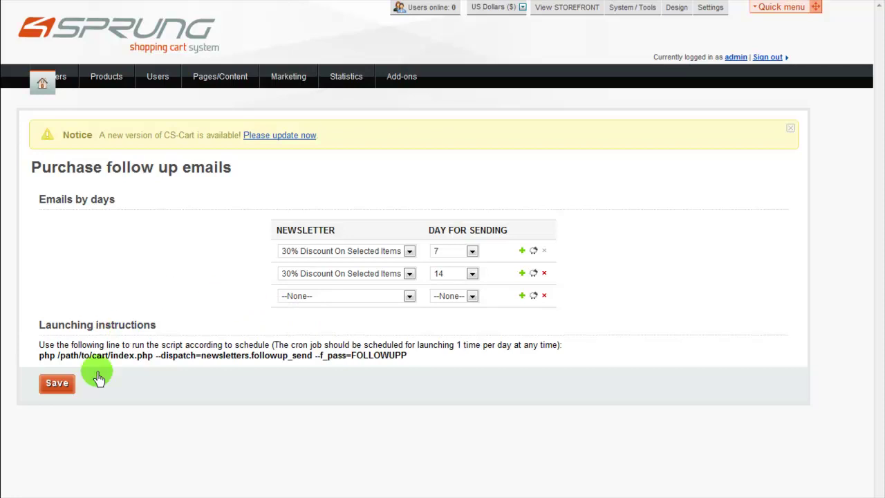
Save the follow-up email schedule and highlight the launching instructions with the cron command line.
left_click(67, 386)
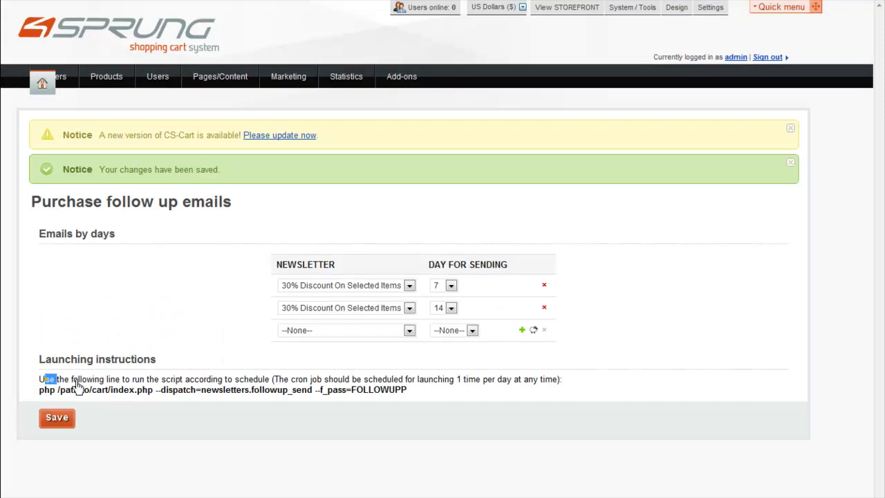
left_click_drag(43, 380, 436, 397)
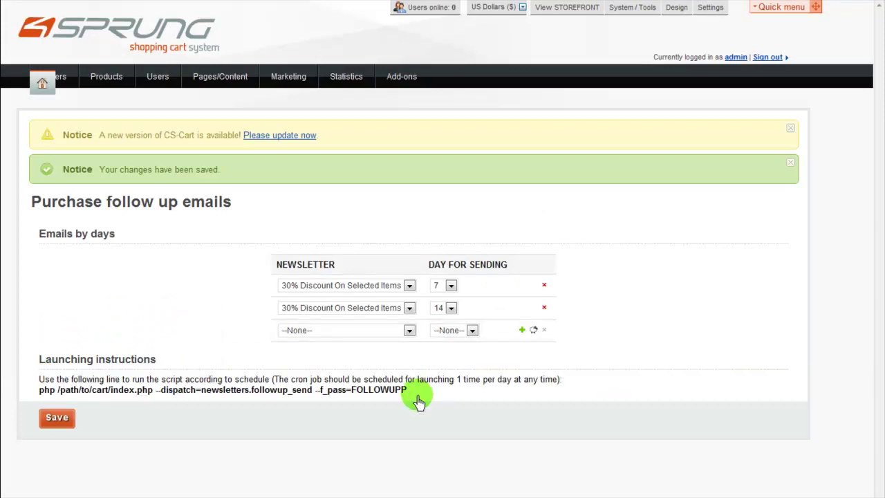